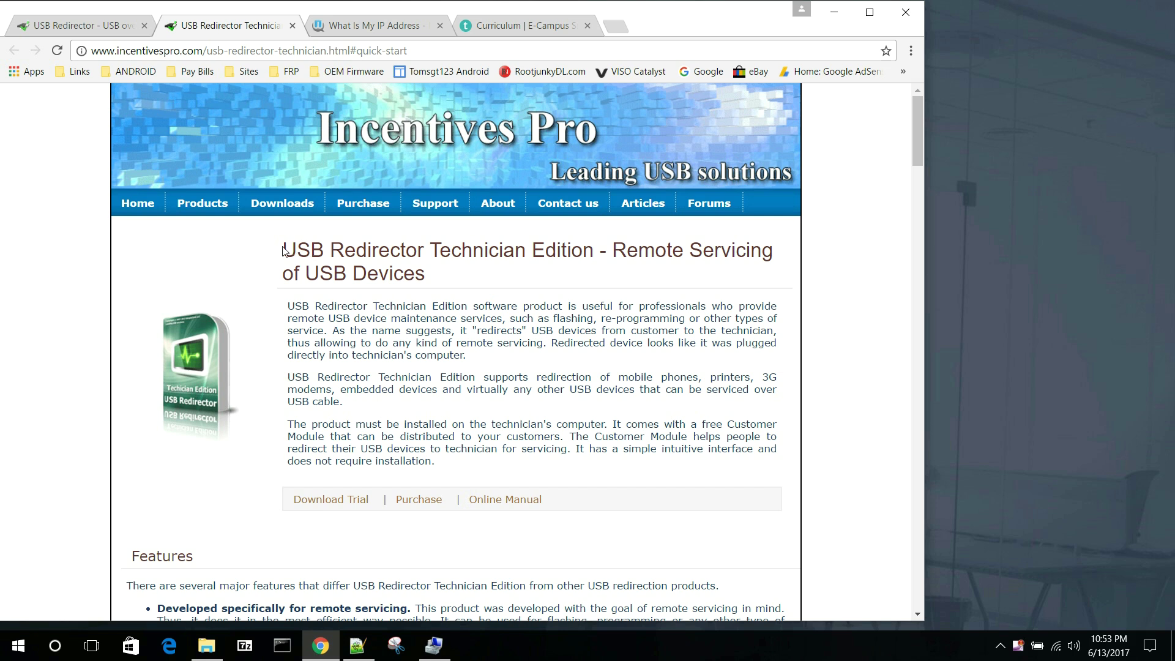
Step: Highlight the USB Redirector product name in the web page heading and scroll the page
{"action": "left_click_drag", "start_coordinate": [283, 250], "coordinate": [595, 250]}
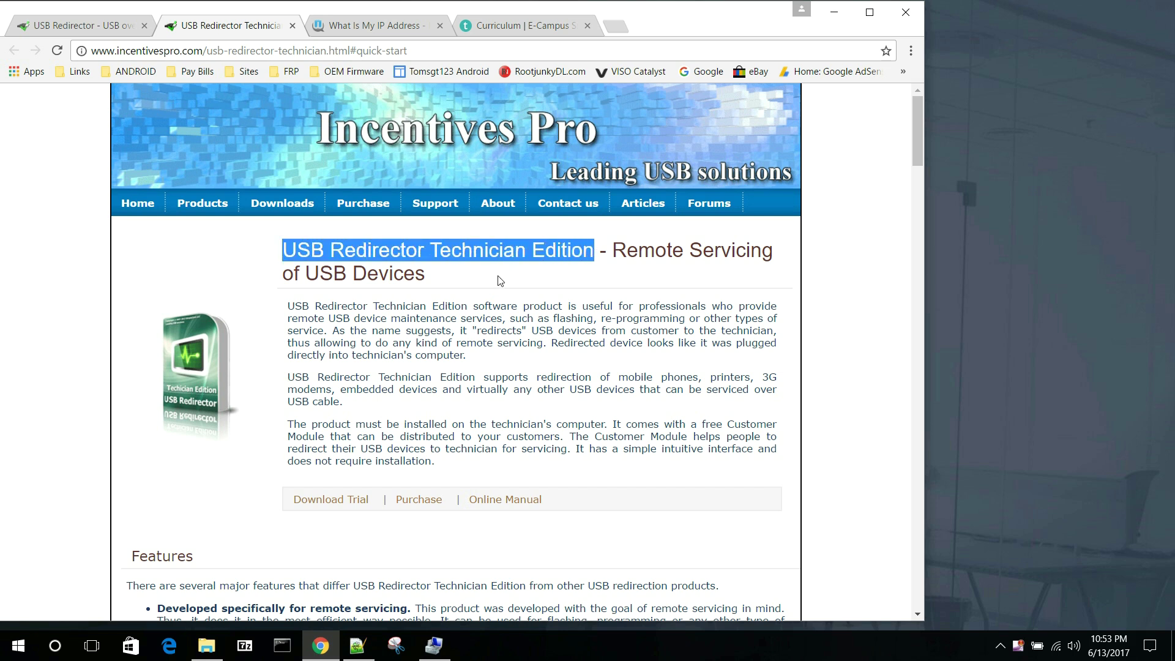
{"action": "left_click", "coordinate": [269, 253]}
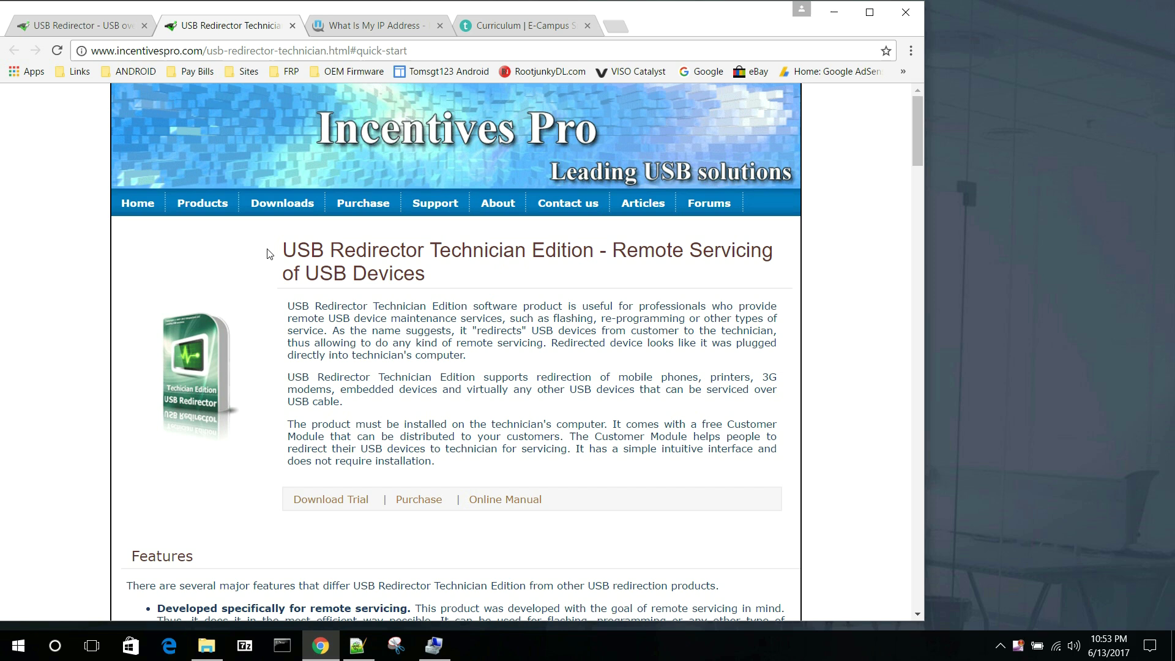
{"action": "left_click_drag", "start_coordinate": [284, 251], "coordinate": [595, 256]}
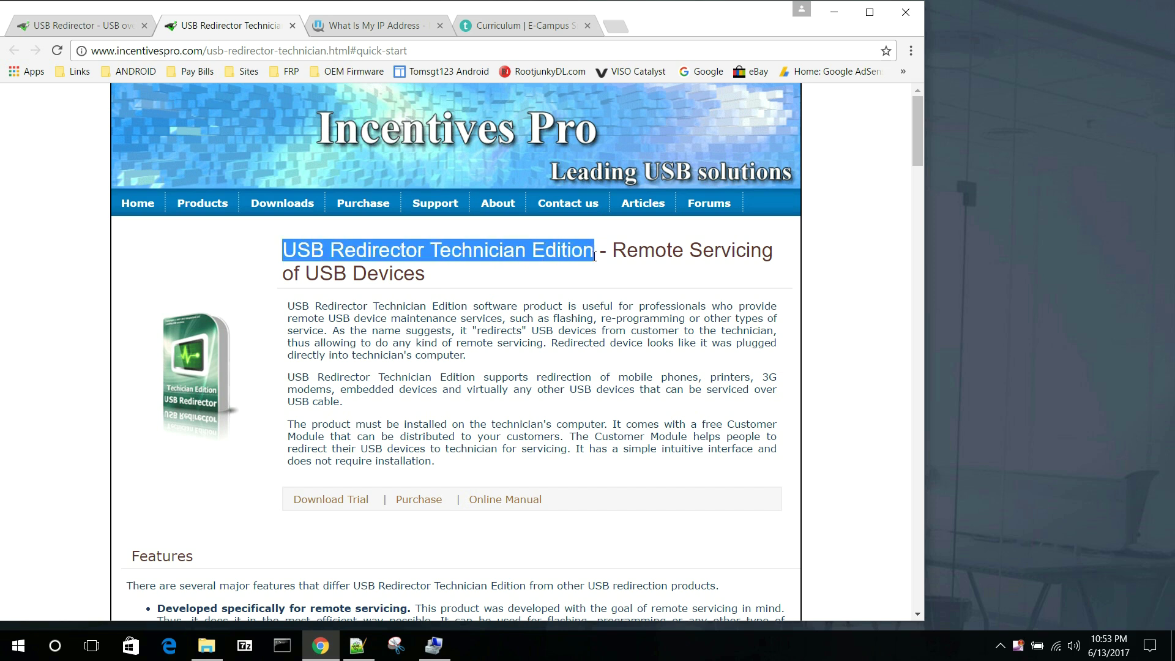
{"action": "left_click", "coordinate": [277, 247]}
{"action": "left_click_drag", "start_coordinate": [283, 250], "coordinate": [609, 250]}
{"action": "left_click_drag", "start_coordinate": [423, 275], "coordinate": [298, 253]}
{"action": "left_click", "coordinate": [437, 288]}
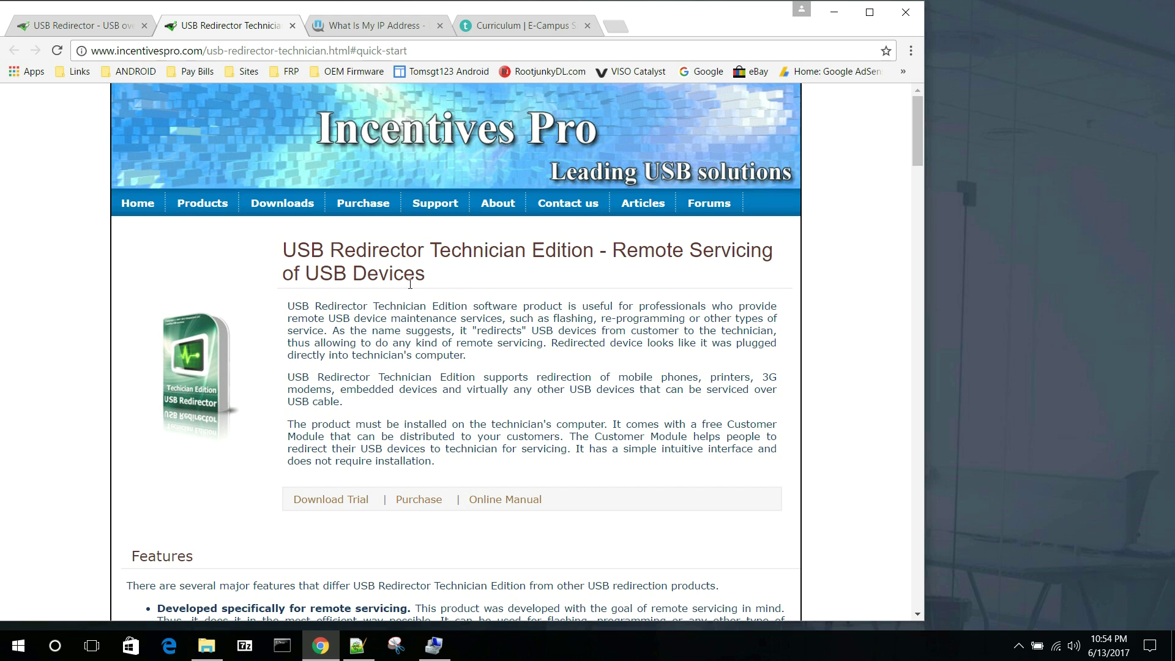
{"action": "scroll", "coordinate": [490, 303], "scroll_direction": "down", "scroll_amount": 1}
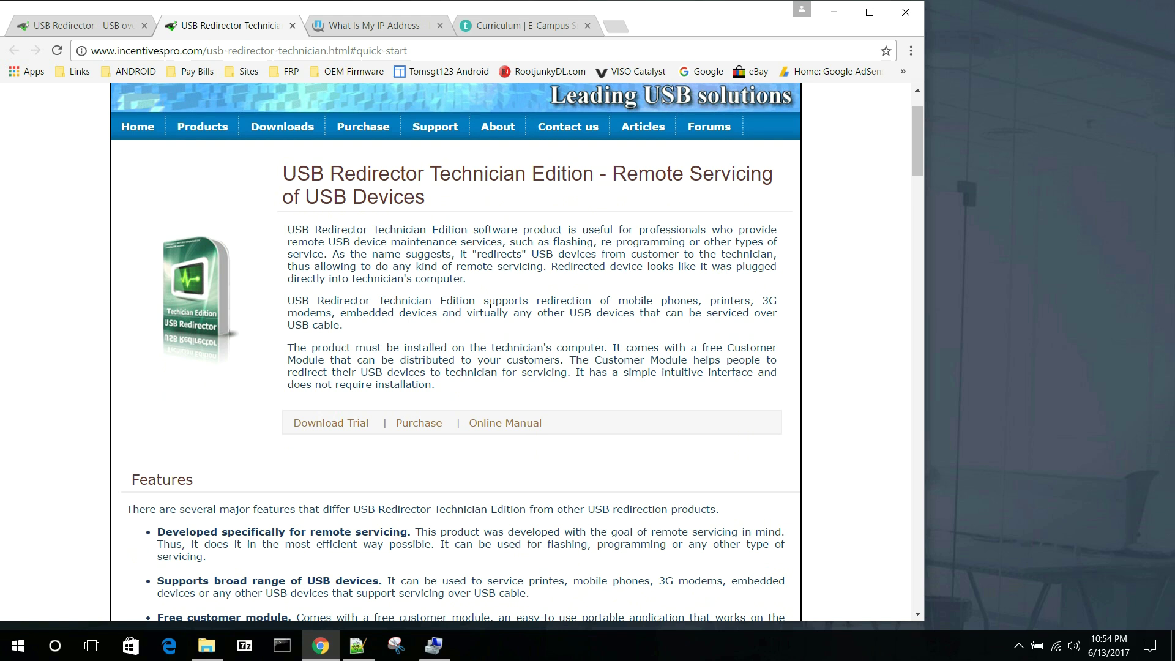
{"action": "scroll", "coordinate": [490, 303], "scroll_direction": "down", "scroll_amount": 1}
{"action": "scroll", "coordinate": [490, 304], "scroll_direction": "up", "scroll_amount": 2}
{"action": "scroll", "coordinate": [307, 360], "scroll_direction": "down", "scroll_amount": 2}
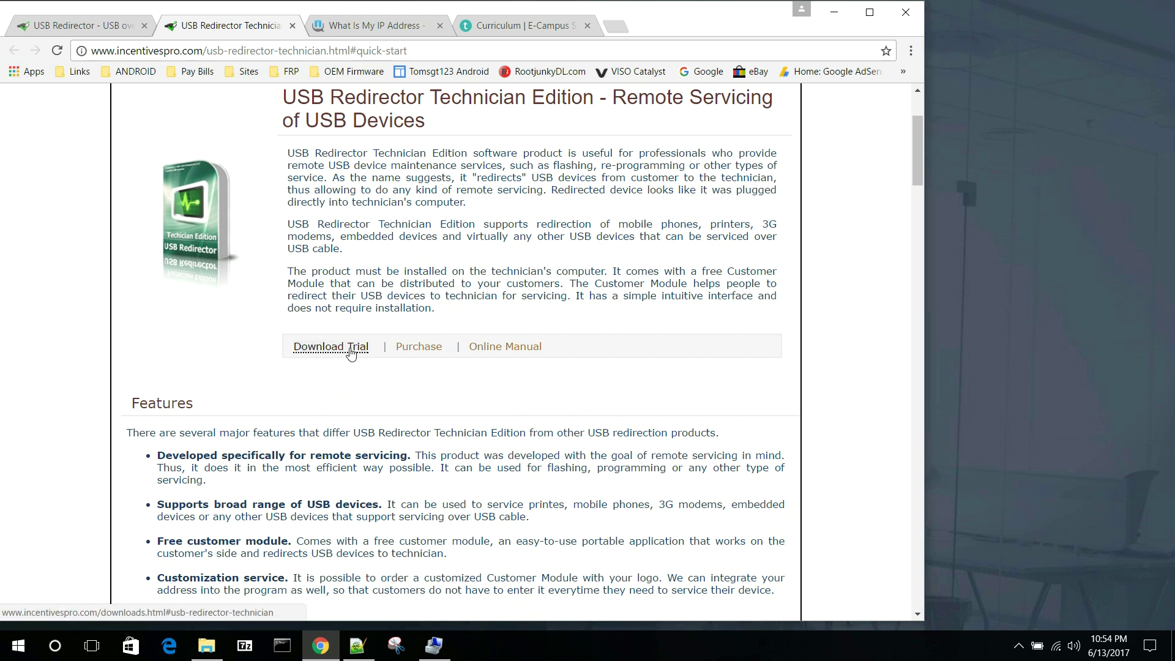
{"action": "scroll", "coordinate": [279, 366], "scroll_direction": "up", "scroll_amount": 3}
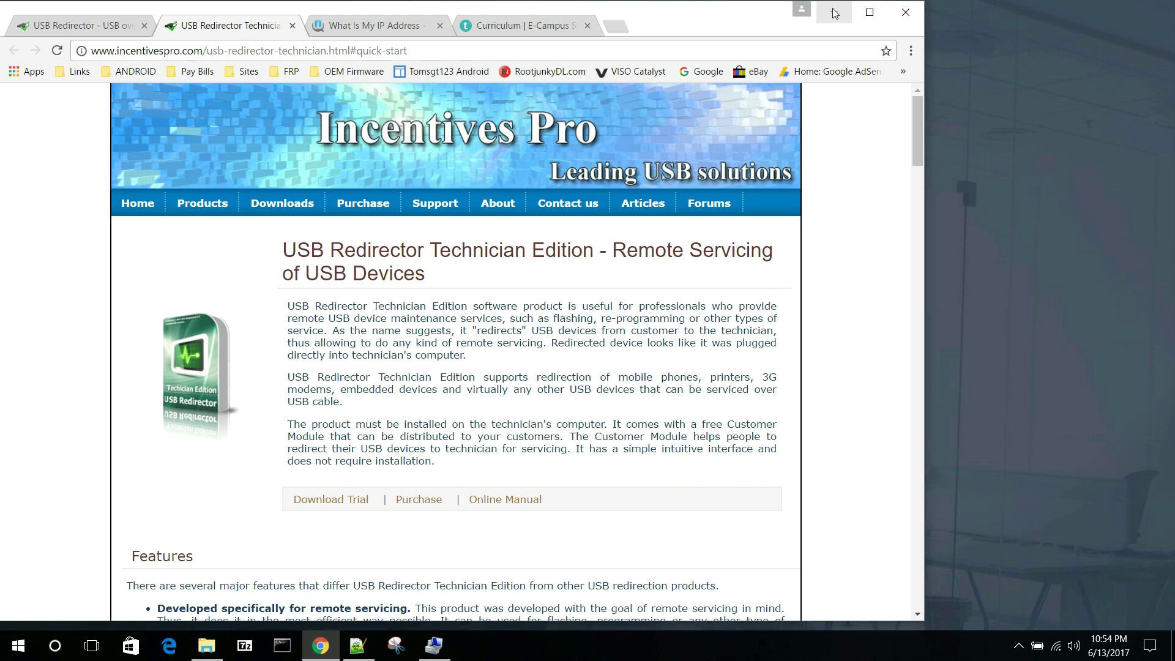
Step: Copy usb-redirector-technician.zip from the Downloads folder
{"action": "left_click", "coordinate": [835, 13]}
{"action": "left_click", "coordinate": [206, 647]}
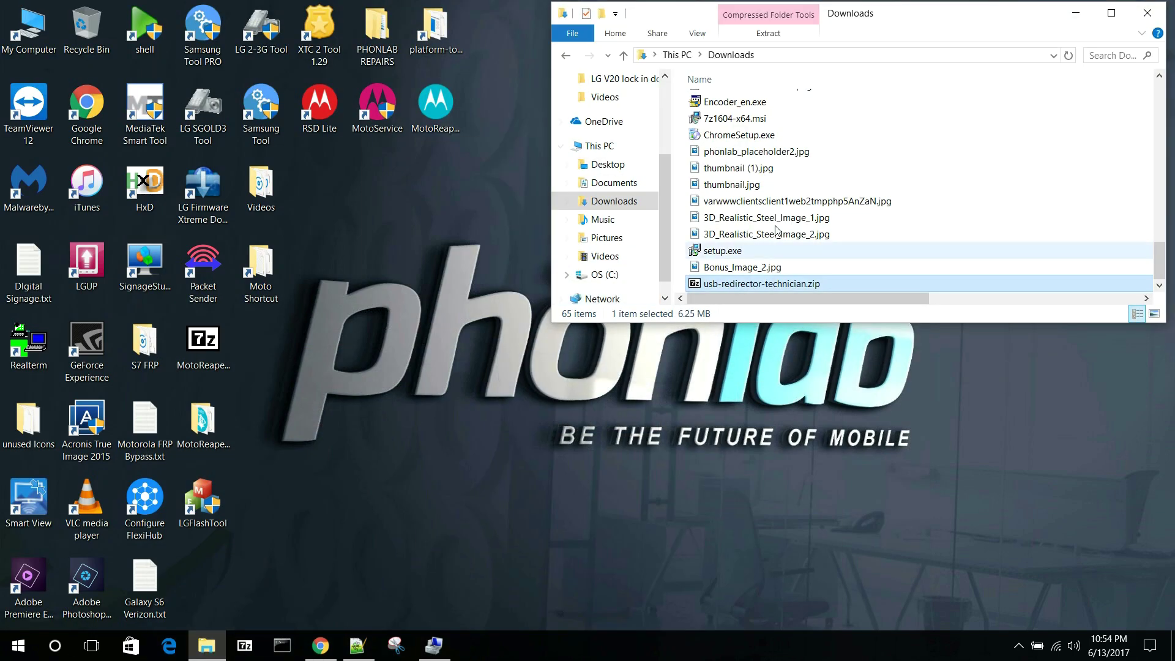
{"action": "left_click", "coordinate": [603, 202]}
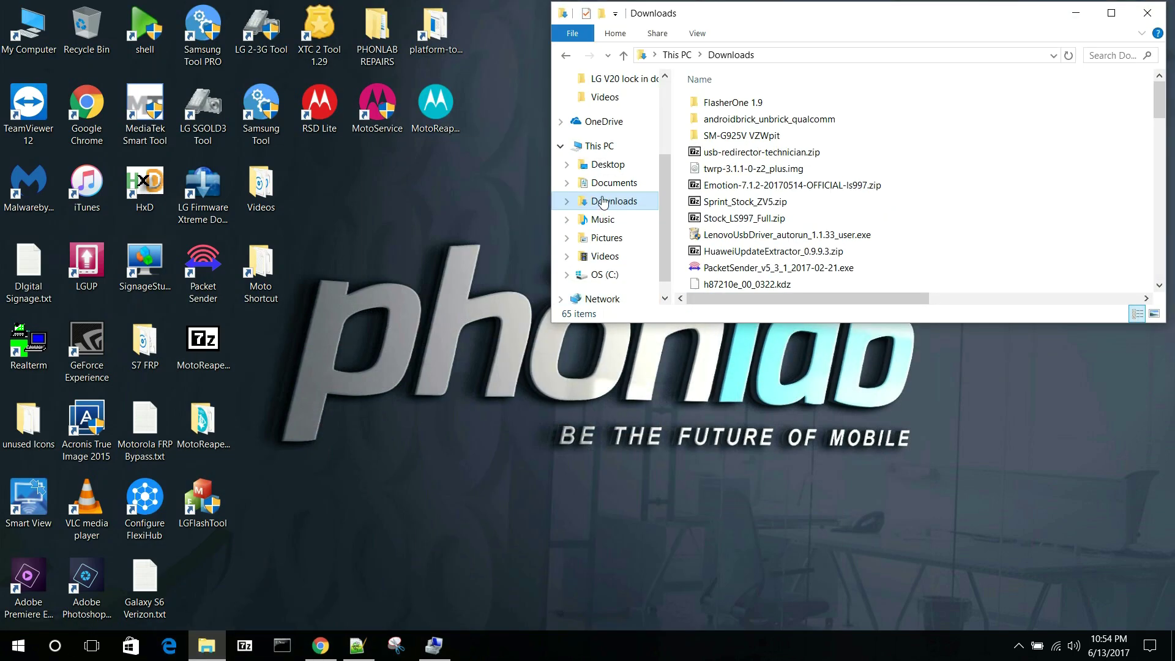
{"action": "left_click", "coordinate": [751, 156]}
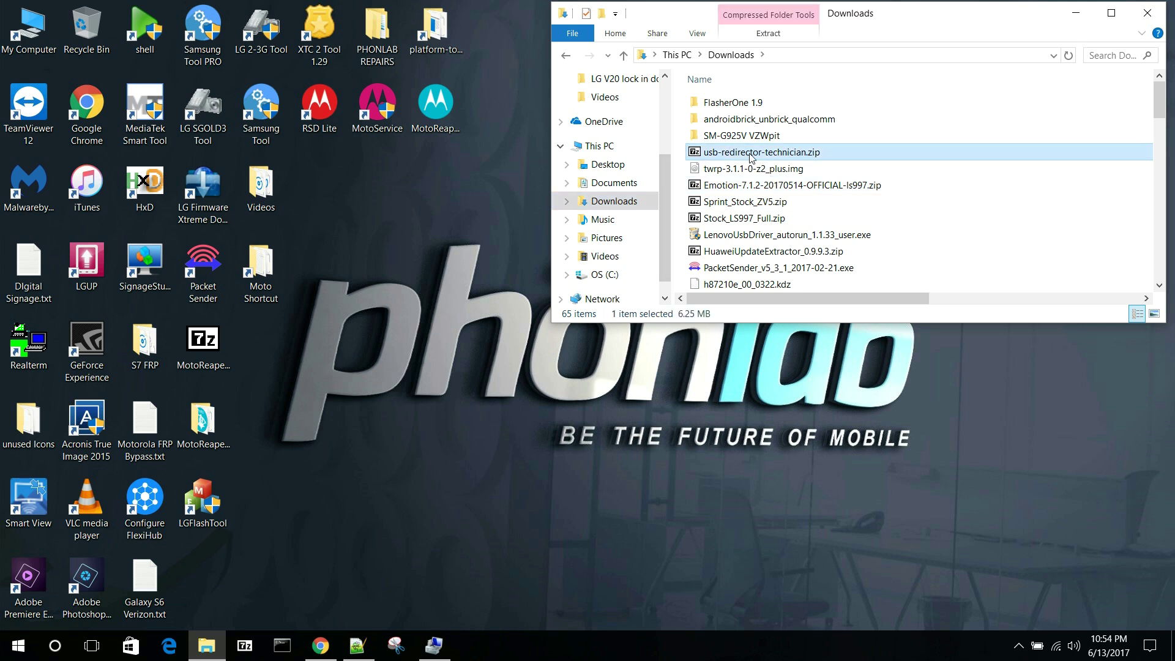
{"action": "right_click", "coordinate": [788, 154]}
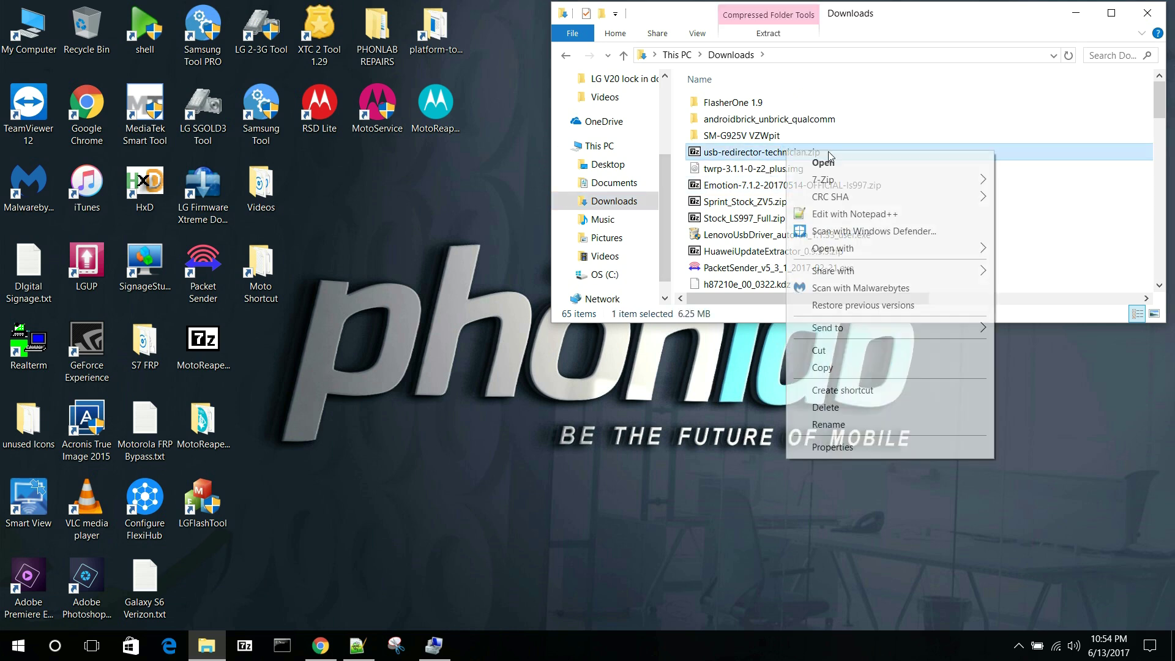
{"action": "left_click", "coordinate": [834, 369]}
Step: Open PHONLAB REPAIRS > USB Redirector in an enlarged window and select the zip file
{"action": "left_click", "coordinate": [1075, 13]}
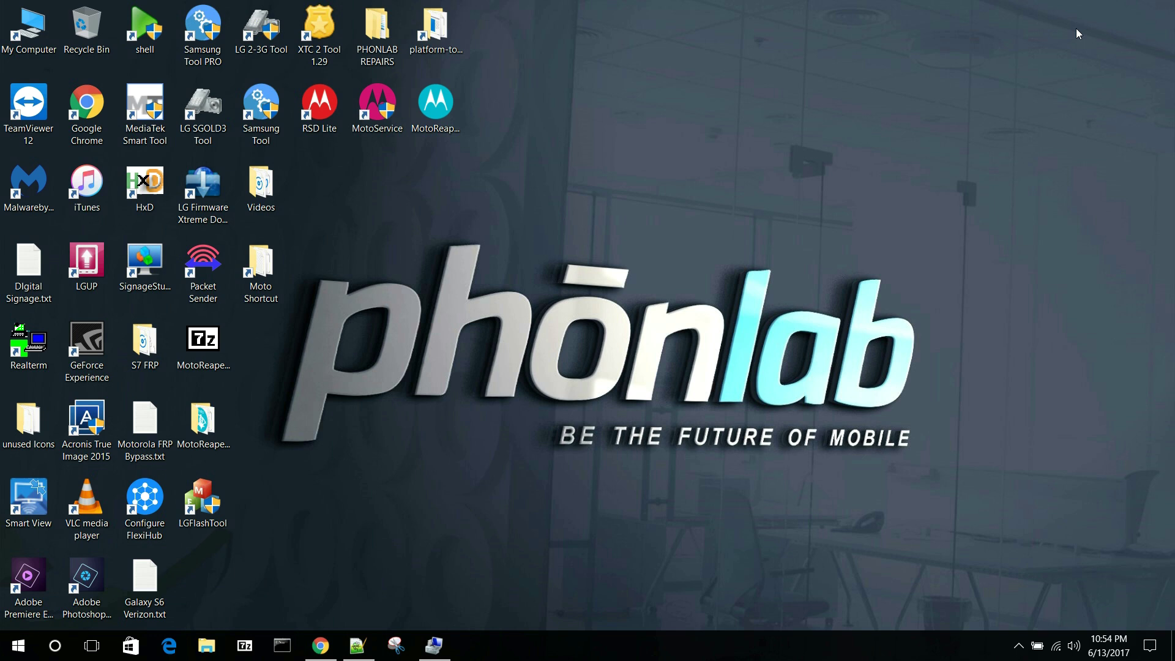
{"action": "double_click", "coordinate": [377, 38]}
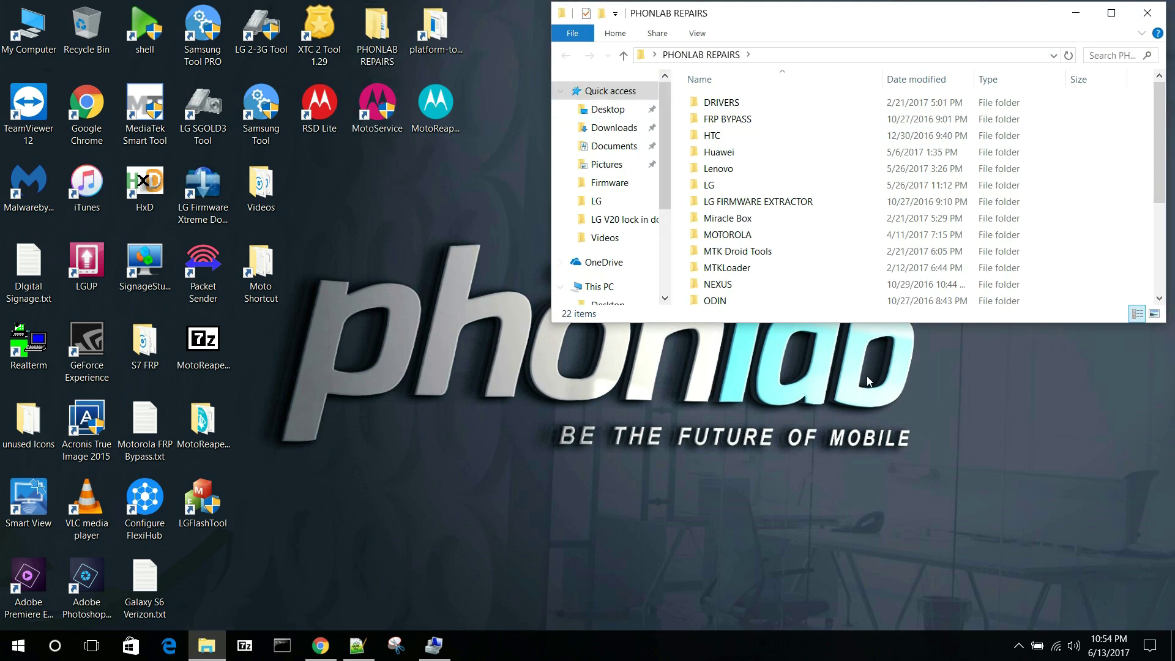
{"action": "left_click_drag", "start_coordinate": [883, 323], "coordinate": [890, 562]}
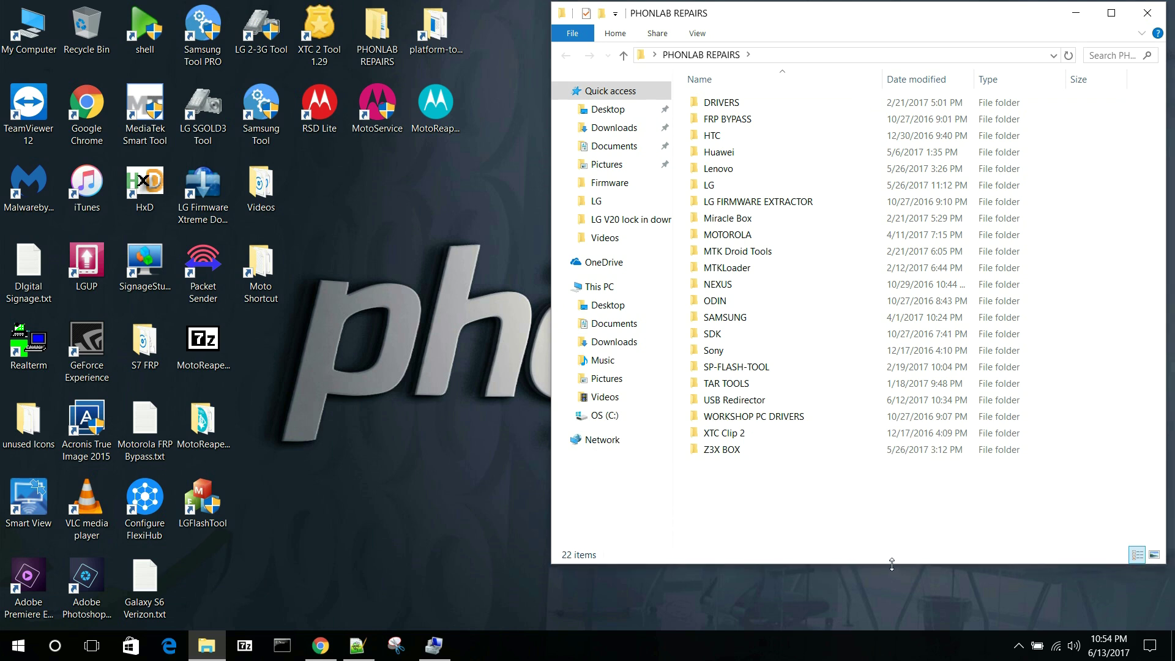
{"action": "double_click", "coordinate": [740, 401]}
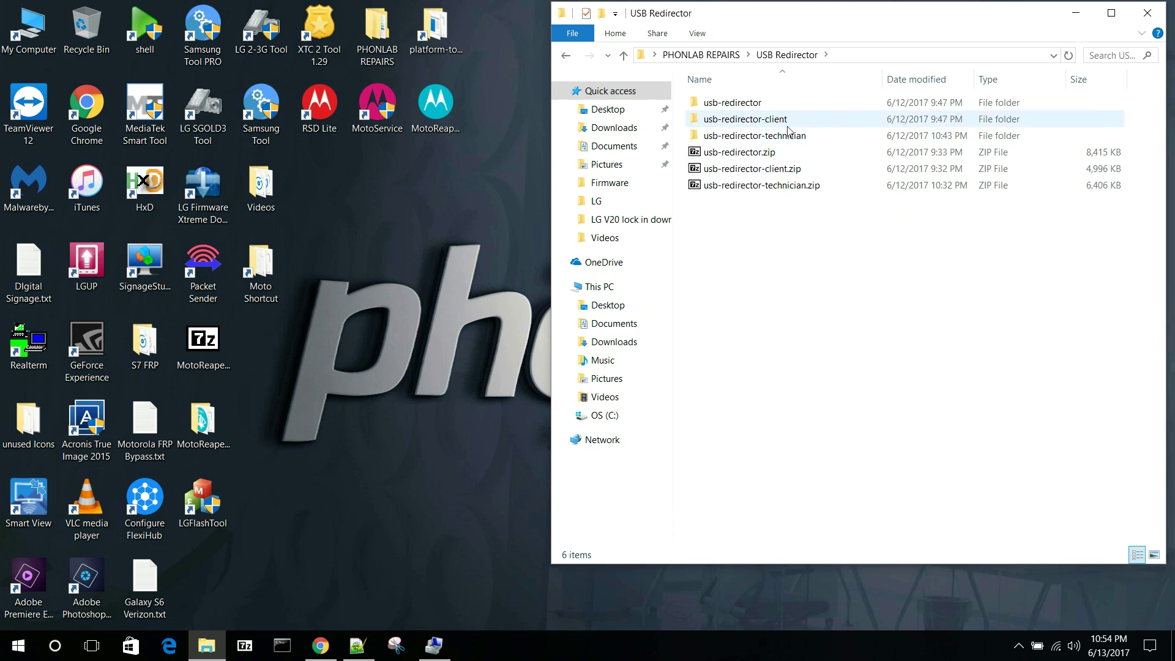
{"action": "left_click", "coordinate": [762, 187]}
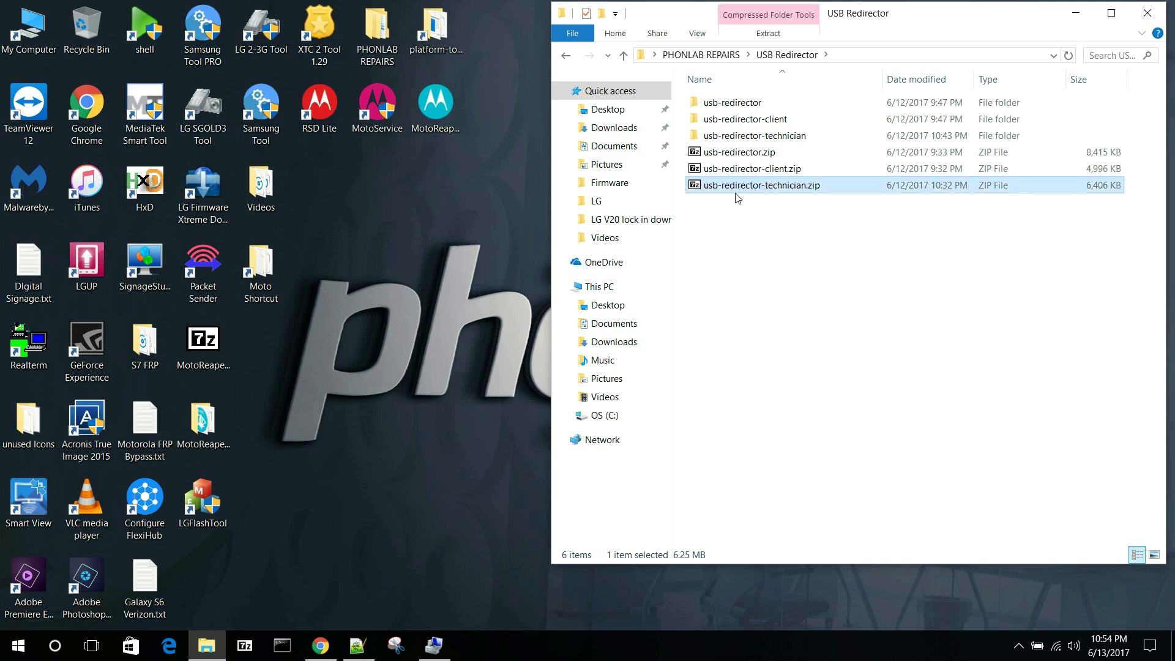
{"action": "right_click", "coordinate": [745, 237]}
{"action": "left_click", "coordinate": [732, 241]}
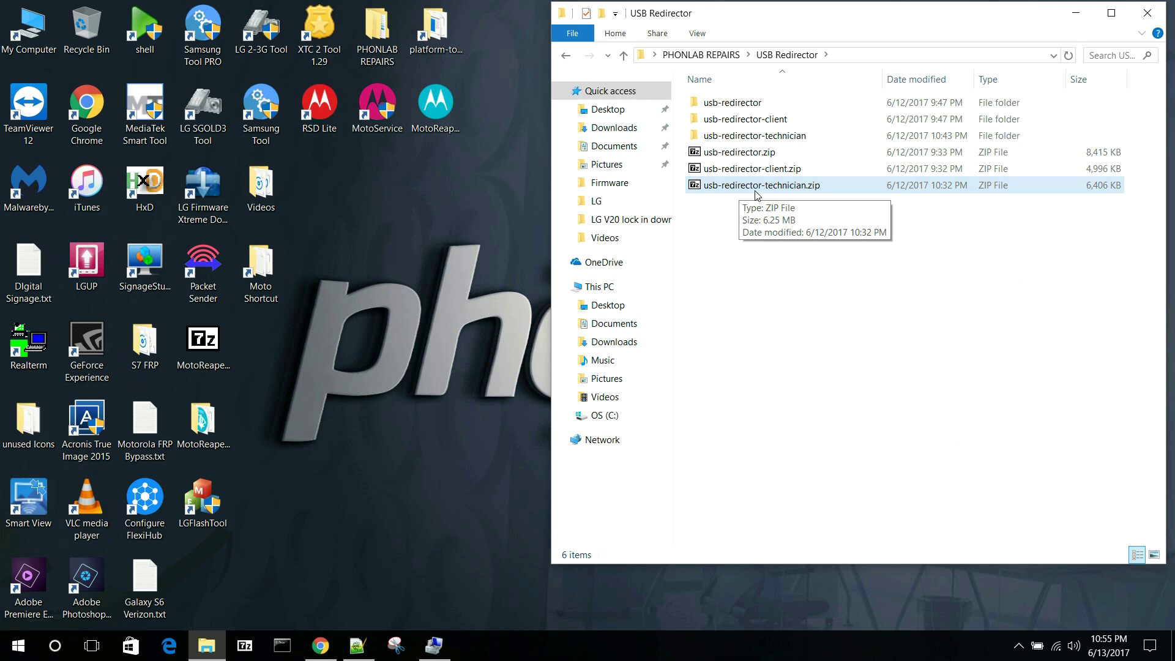
Step: Open the usb-redirector-technician folder, then launch and delete usbredirector-customer-module.exe
{"action": "double_click", "coordinate": [760, 186]}
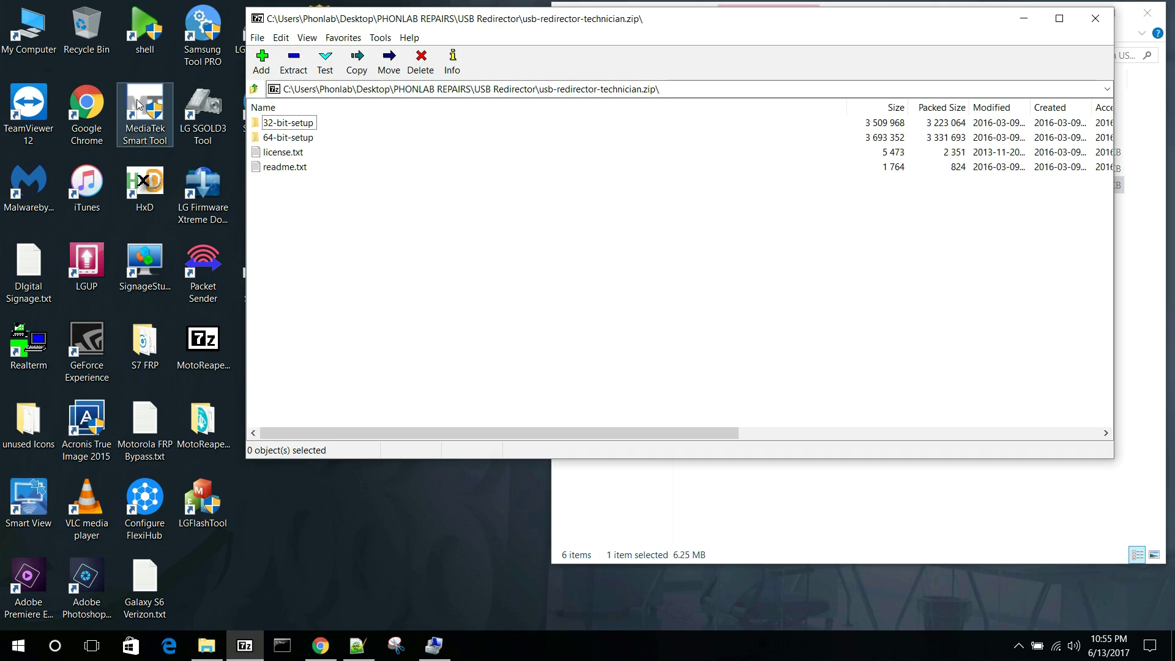
{"action": "left_click", "coordinate": [1095, 19]}
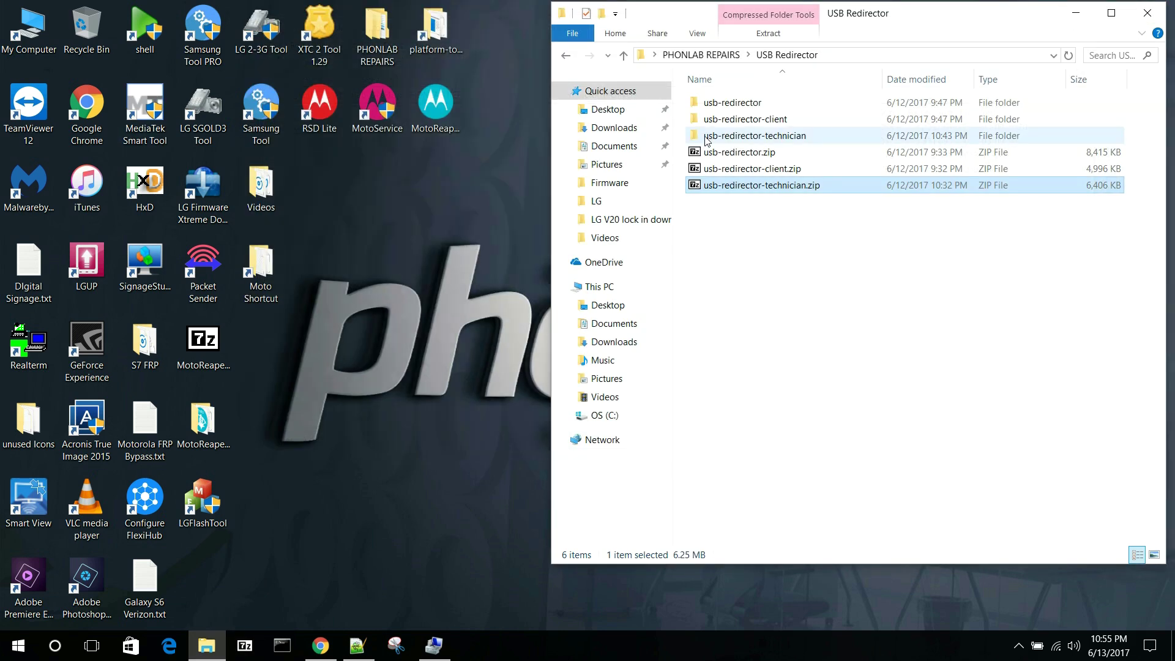
{"action": "double_click", "coordinate": [740, 136]}
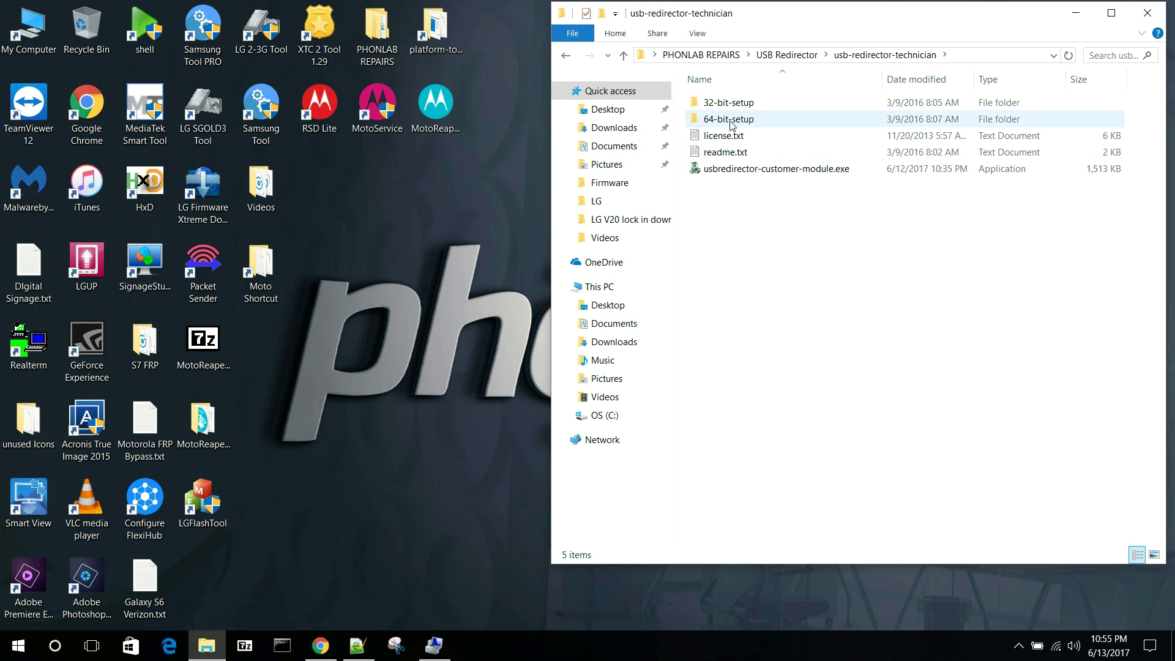
{"action": "double_click", "coordinate": [731, 169]}
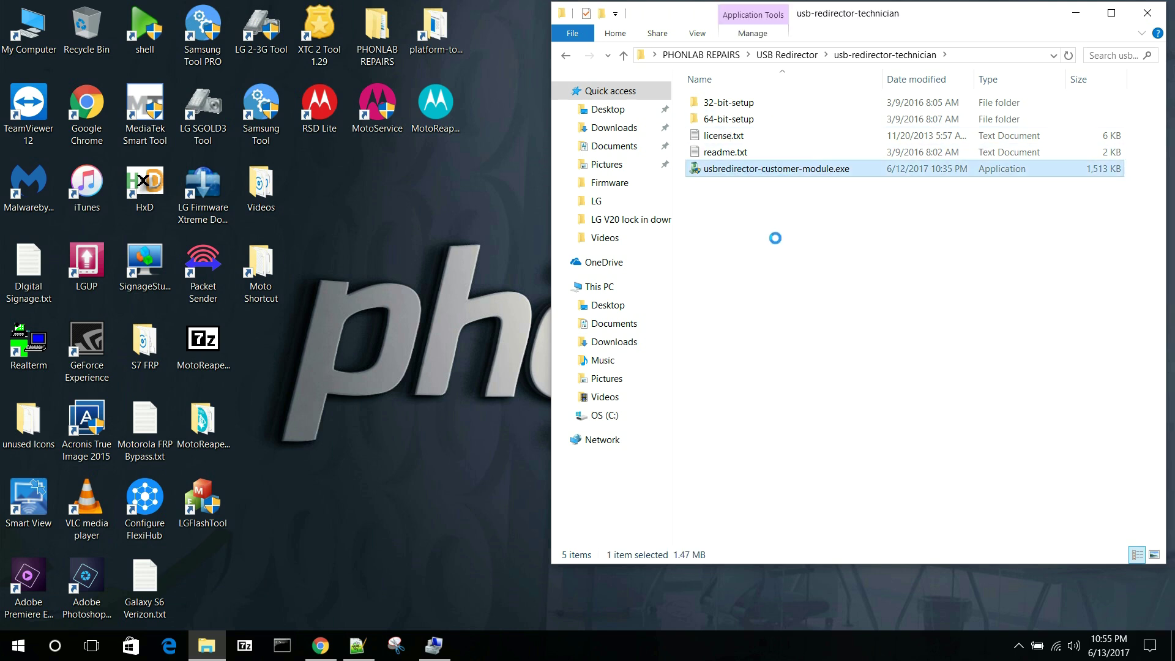
{"action": "right_click", "coordinate": [738, 169]}
{"action": "left_click", "coordinate": [780, 510]}
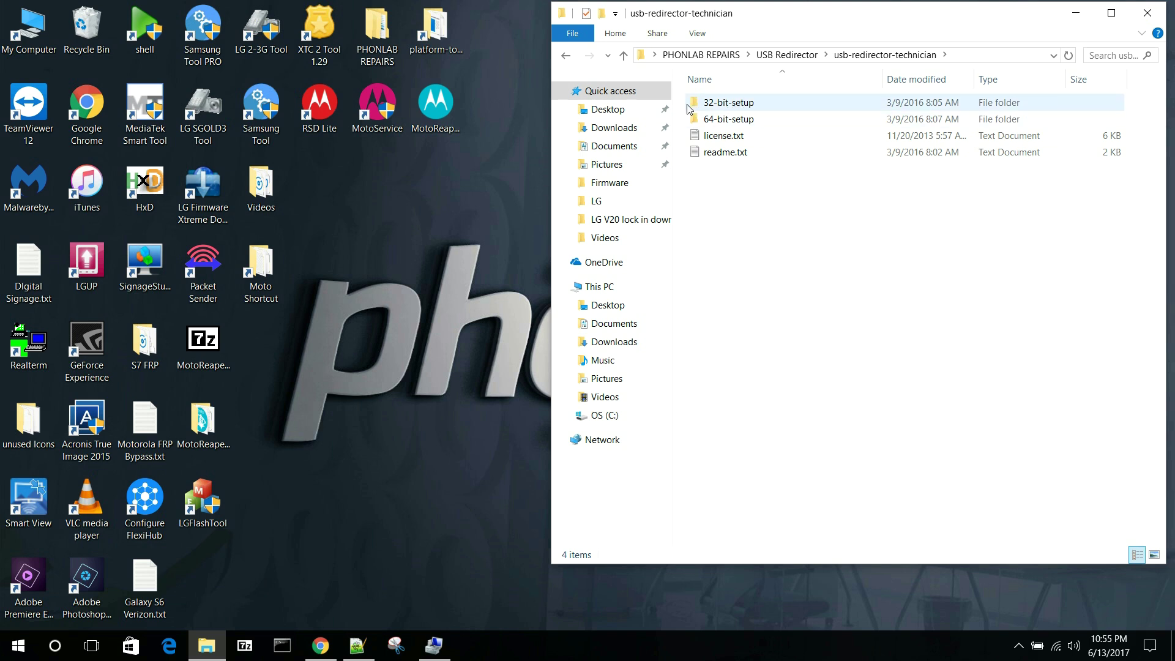
Step: Run usbredirector-technician-setup64.exe from the 64-bit-setup folder
{"action": "double_click", "coordinate": [724, 119]}
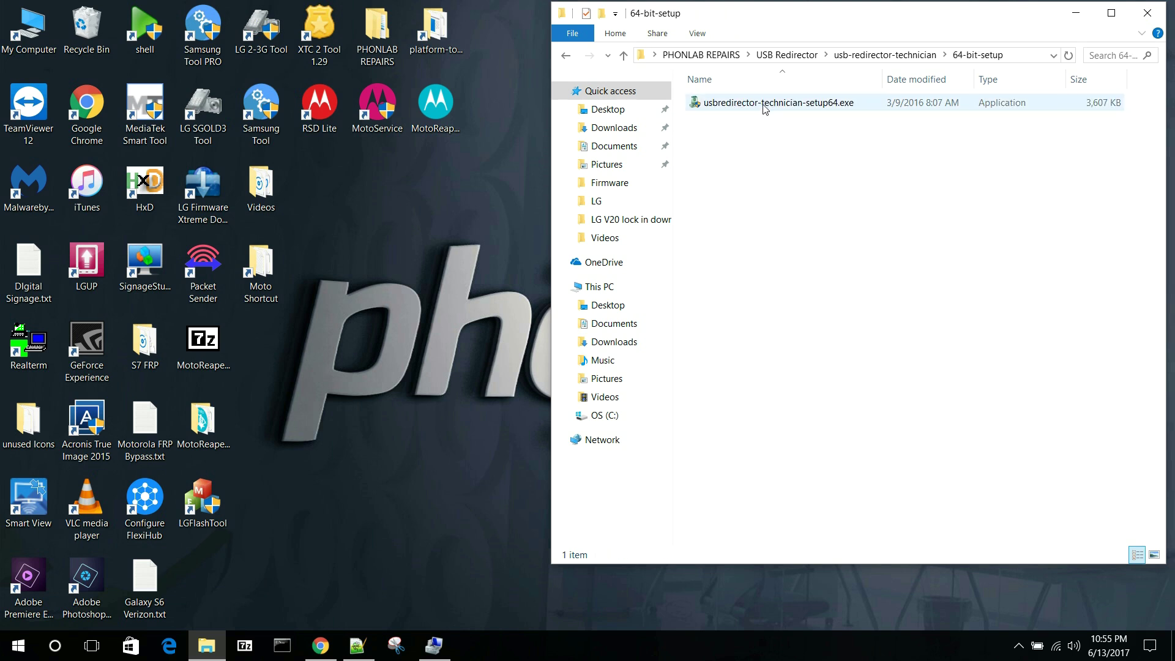
{"action": "left_click", "coordinate": [565, 55]}
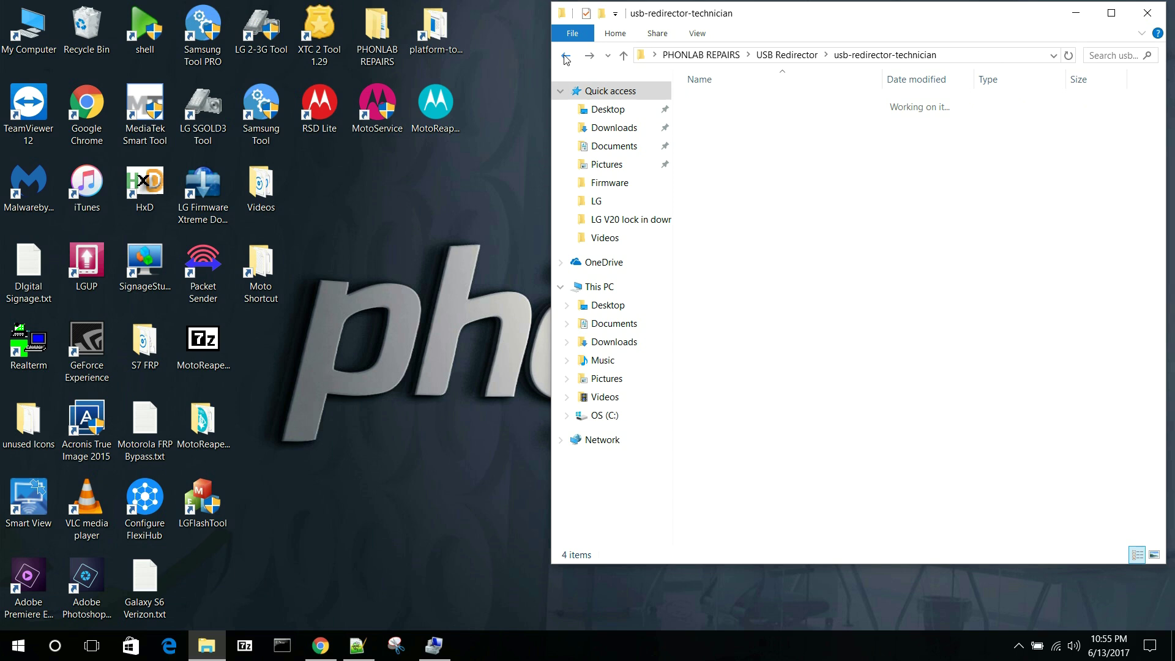
{"action": "double_click", "coordinate": [729, 119]}
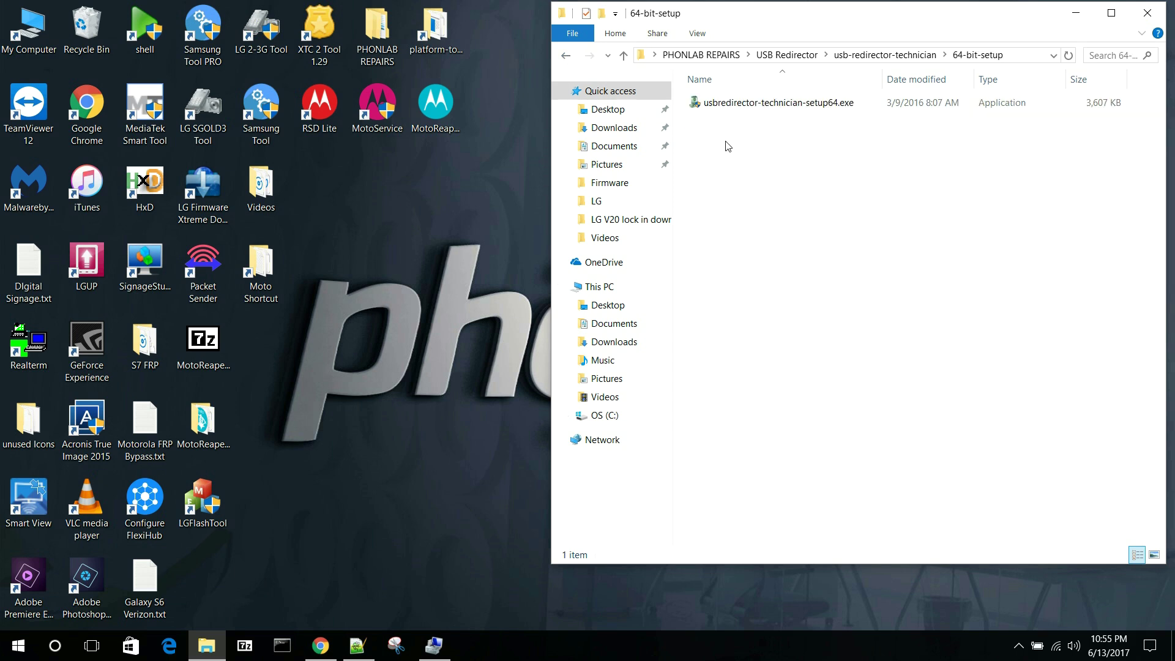
{"action": "double_click", "coordinate": [757, 104]}
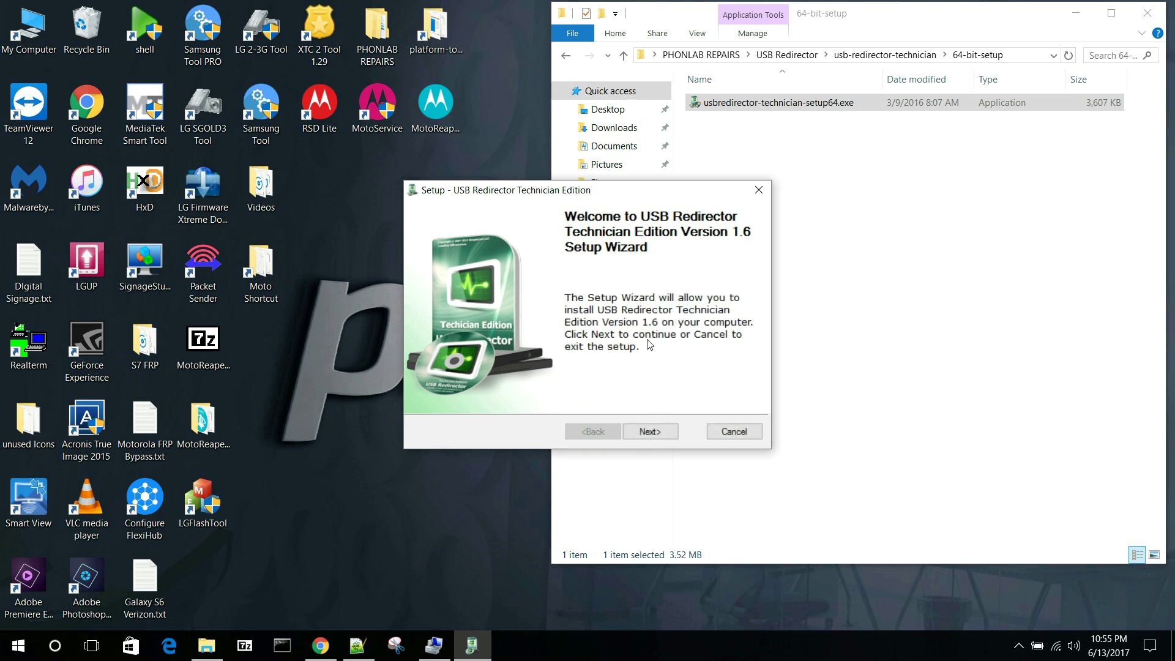
Step: Accept the license and install with the default folder, Start Menu and task options
{"action": "left_click", "coordinate": [649, 432]}
{"action": "left_click", "coordinate": [470, 386]}
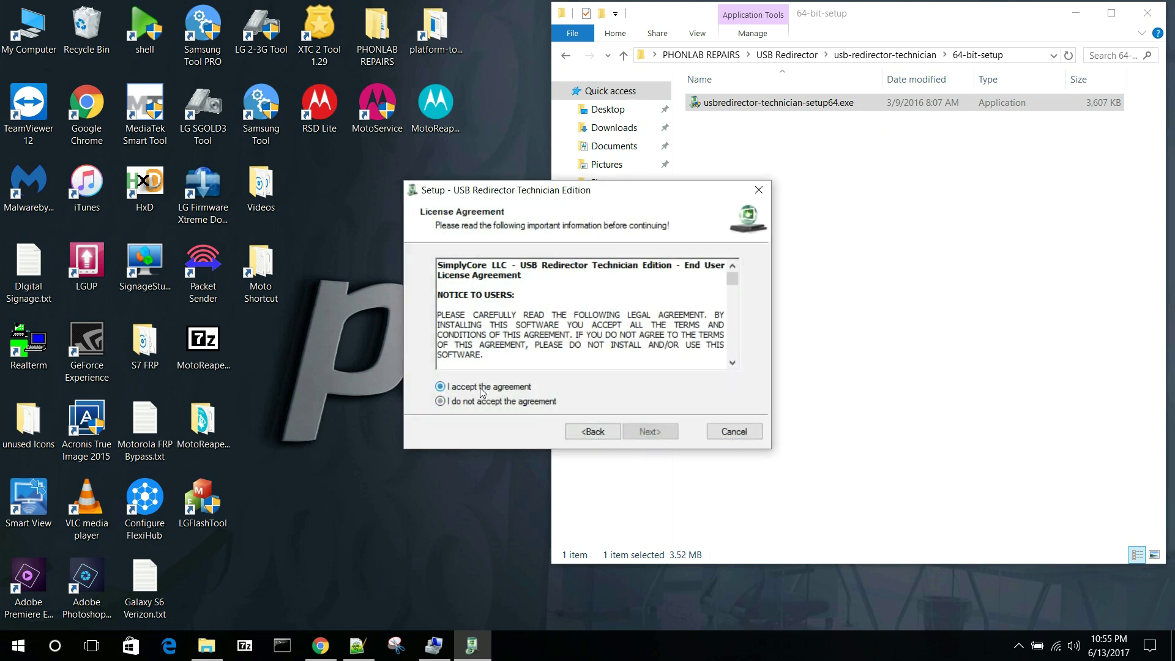
{"action": "left_click", "coordinate": [652, 431]}
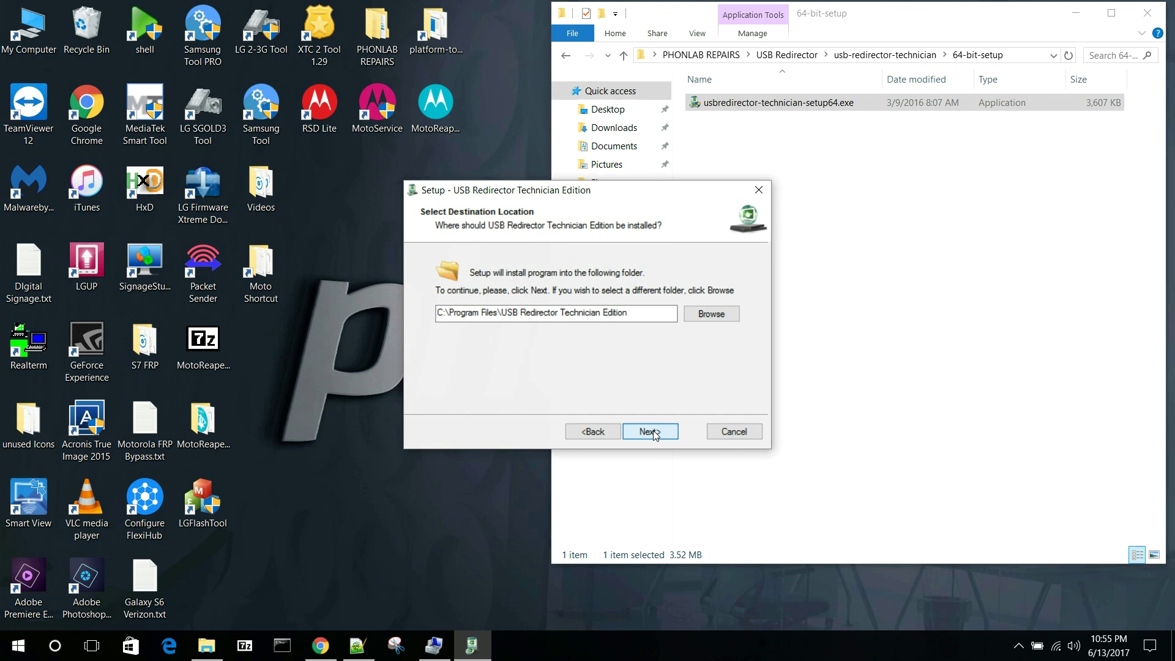
{"action": "left_click", "coordinate": [653, 431]}
{"action": "left_click", "coordinate": [652, 431]}
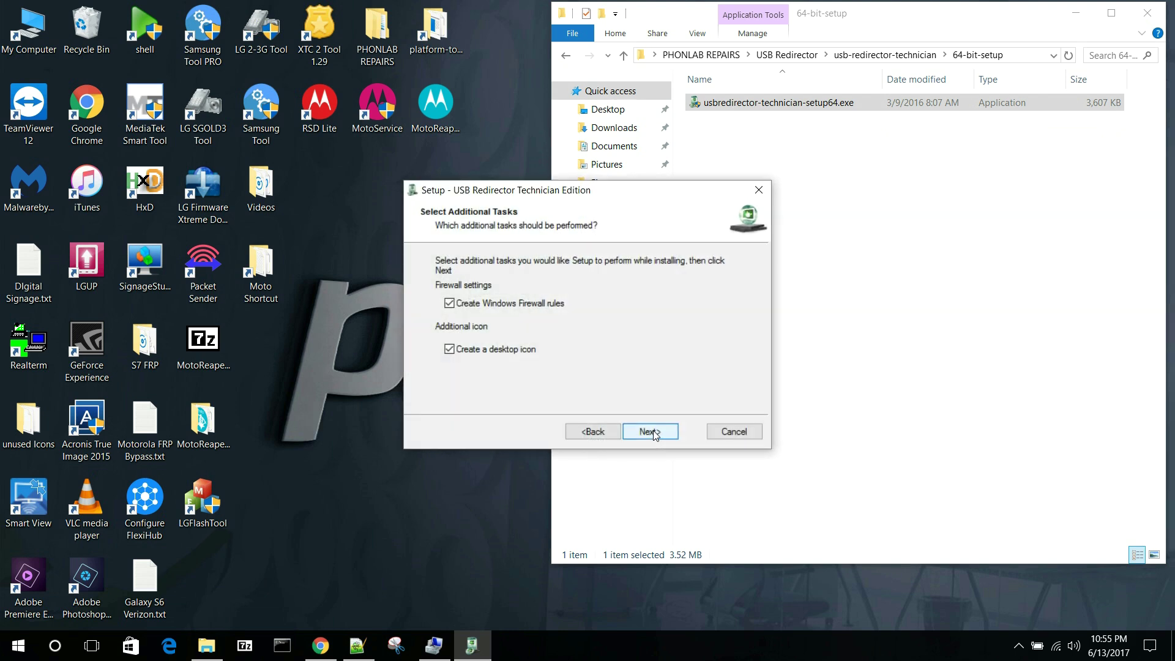
{"action": "left_click", "coordinate": [652, 430]}
{"action": "left_click", "coordinate": [652, 431]}
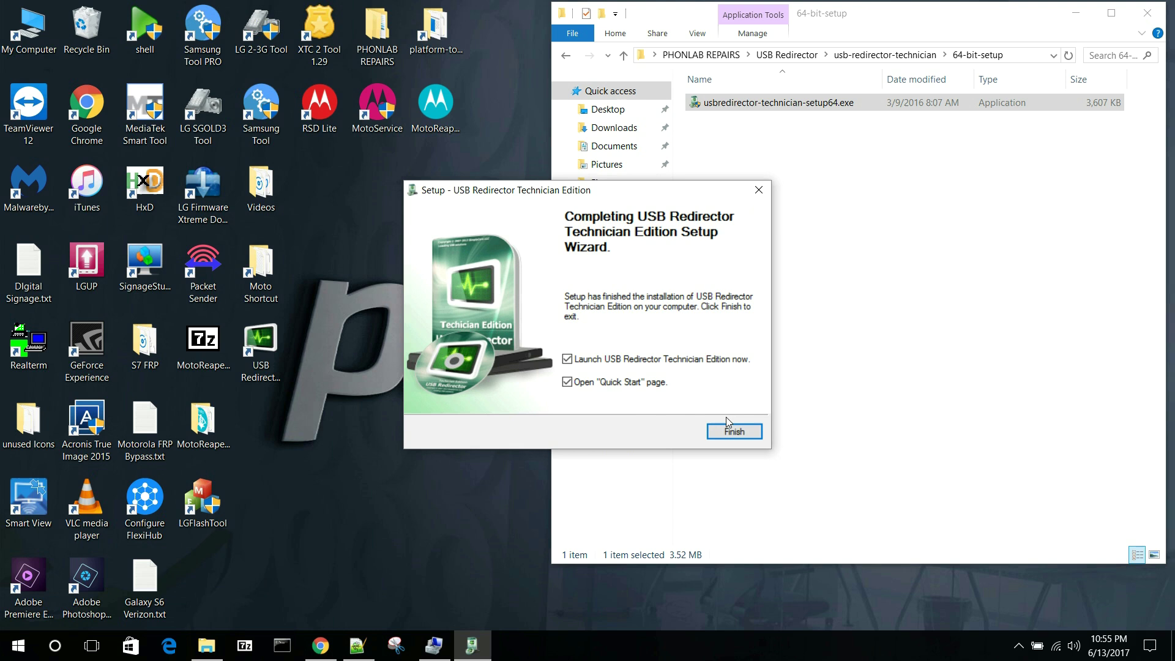
Step: Uncheck Quick Start and Launch, then finish the setup wizard
{"action": "left_click", "coordinate": [568, 382]}
{"action": "left_click", "coordinate": [567, 361]}
{"action": "left_click", "coordinate": [734, 431]}
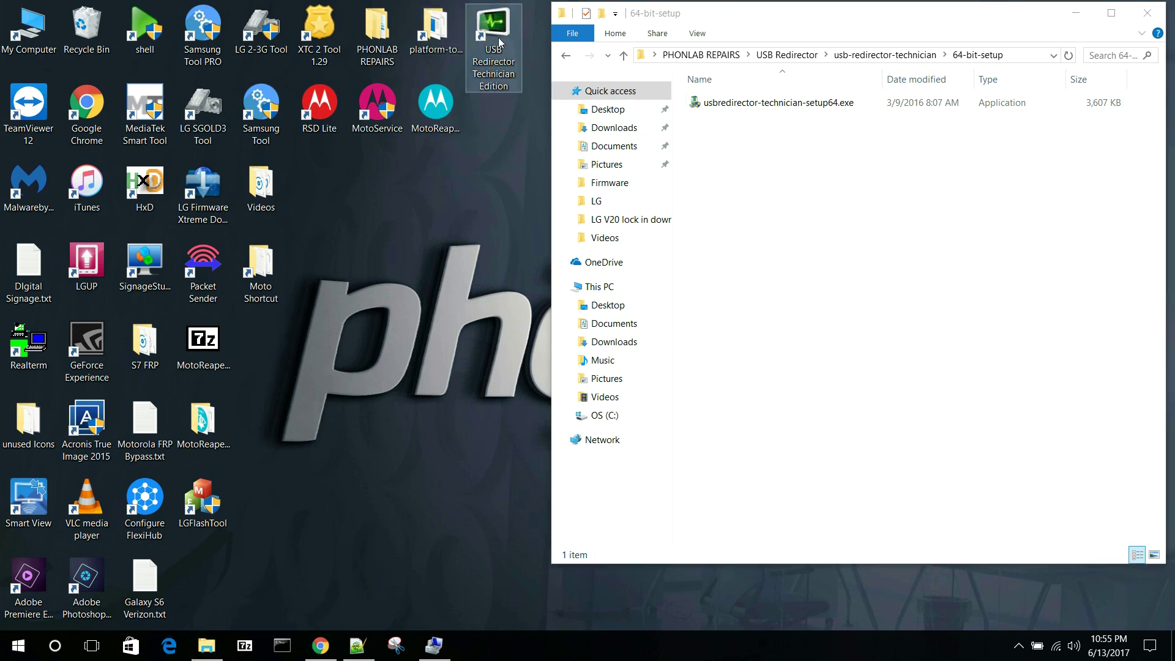
Step: Go back two folders in File Explorer to the USB Redirector folder
{"action": "left_click", "coordinate": [823, 251]}
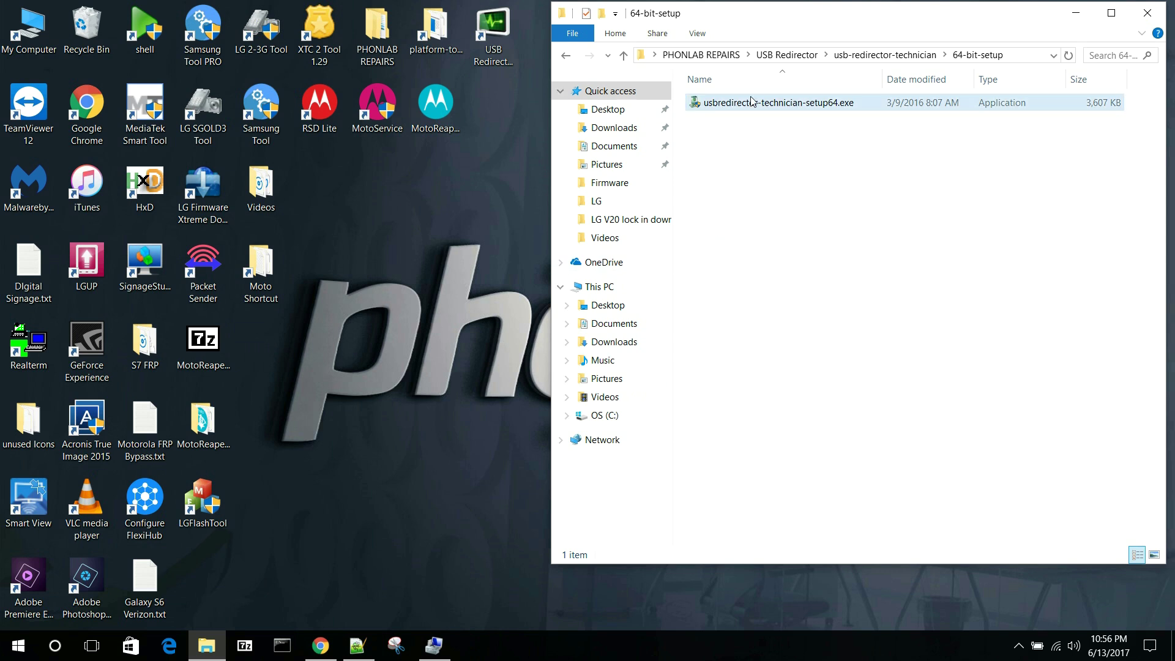
{"action": "left_click", "coordinate": [565, 56]}
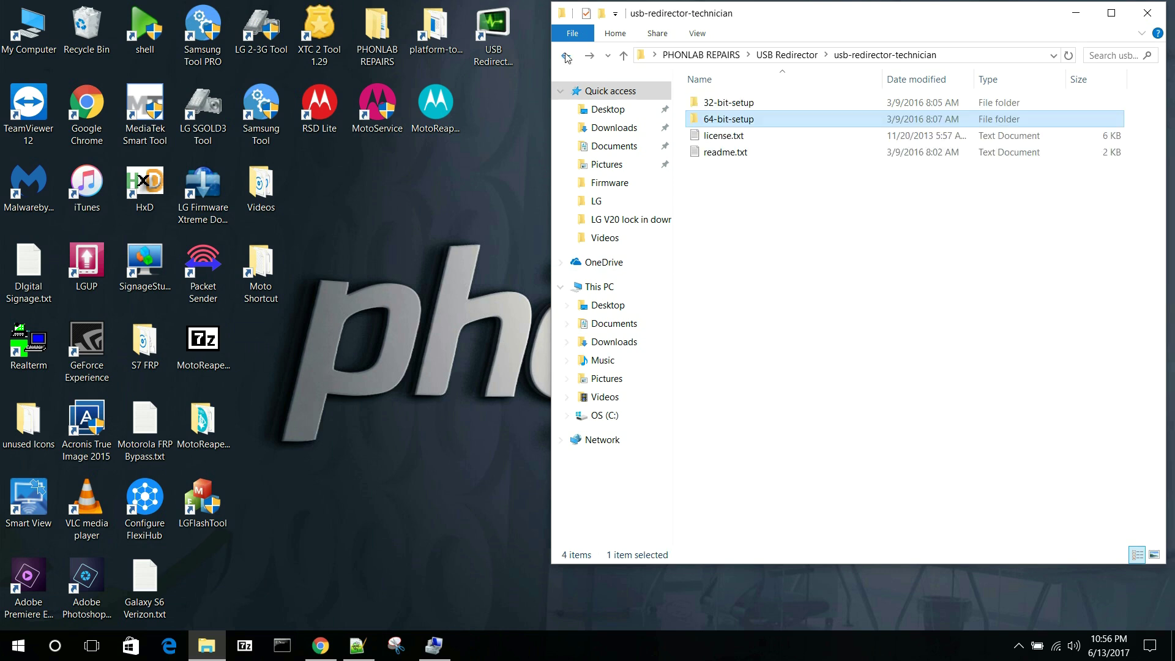
{"action": "left_click", "coordinate": [566, 56]}
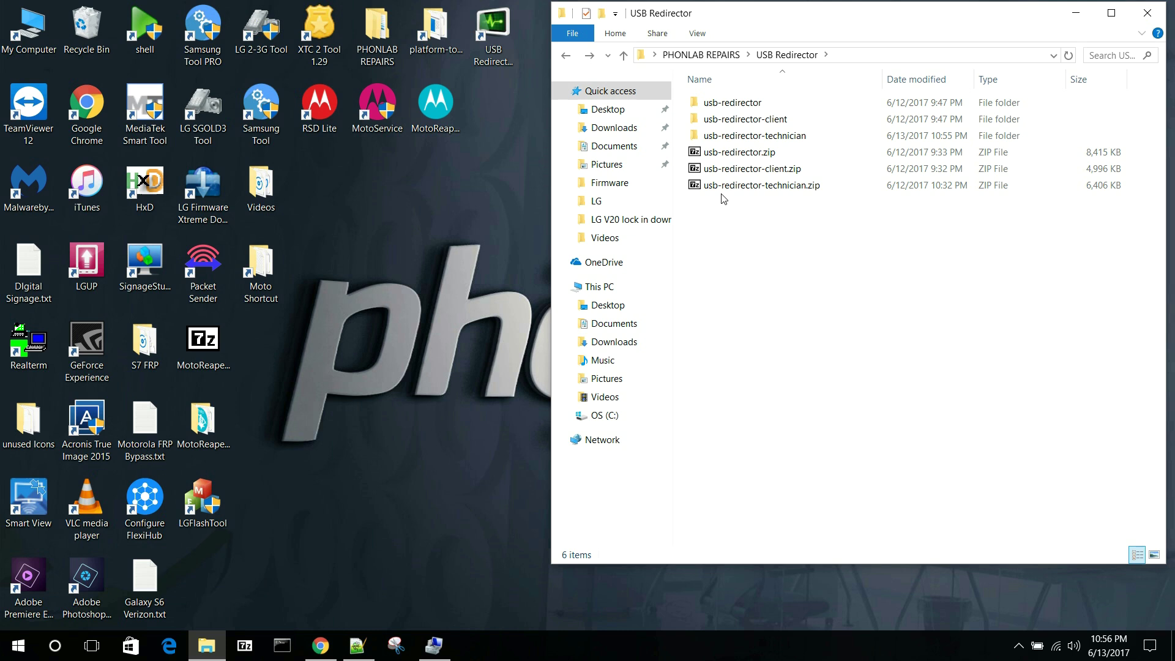
Step: Browse to C:\Program Files\USB Redirector Technician Edition\Customer Module and select usbredirector-customer-module.exe
{"action": "left_click", "coordinate": [609, 287]}
{"action": "double_click", "coordinate": [777, 267]}
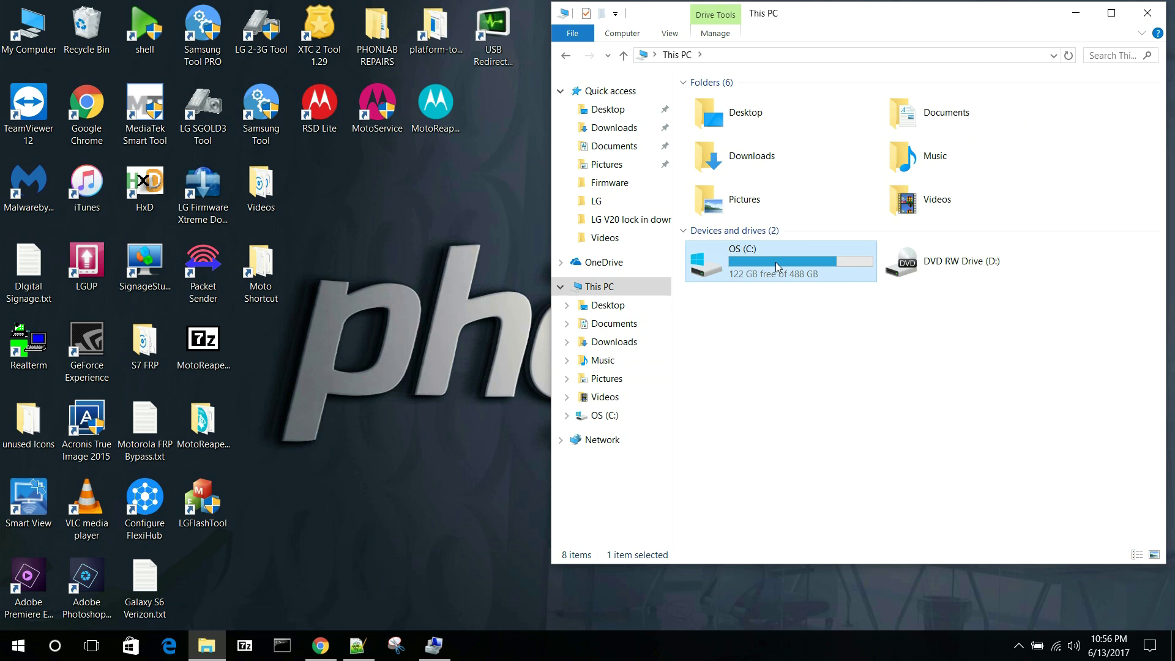
{"action": "double_click", "coordinate": [745, 208]}
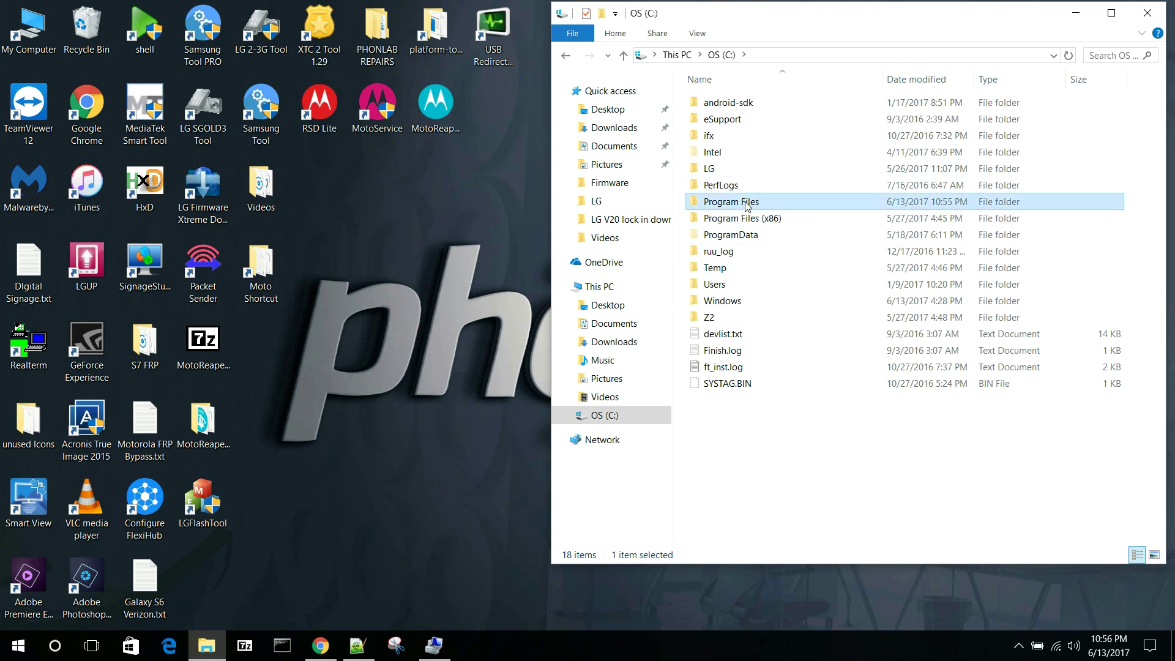
{"action": "scroll", "coordinate": [713, 330], "scroll_direction": "down", "scroll_amount": 4}
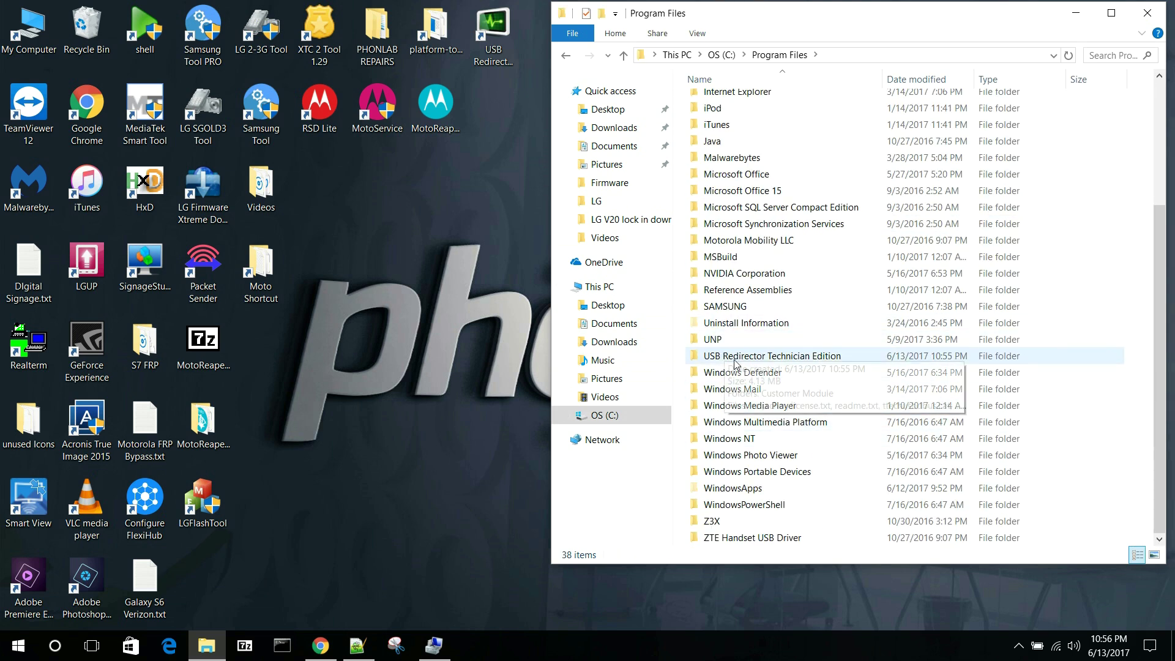
{"action": "left_click", "coordinate": [772, 358]}
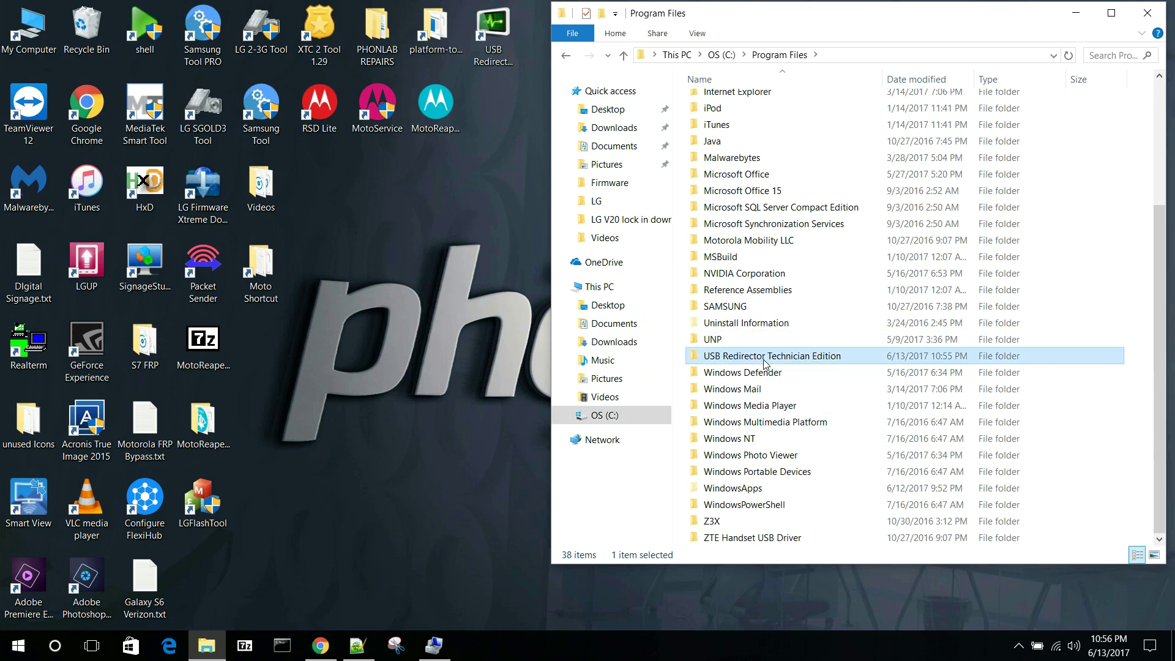
{"action": "double_click", "coordinate": [799, 358]}
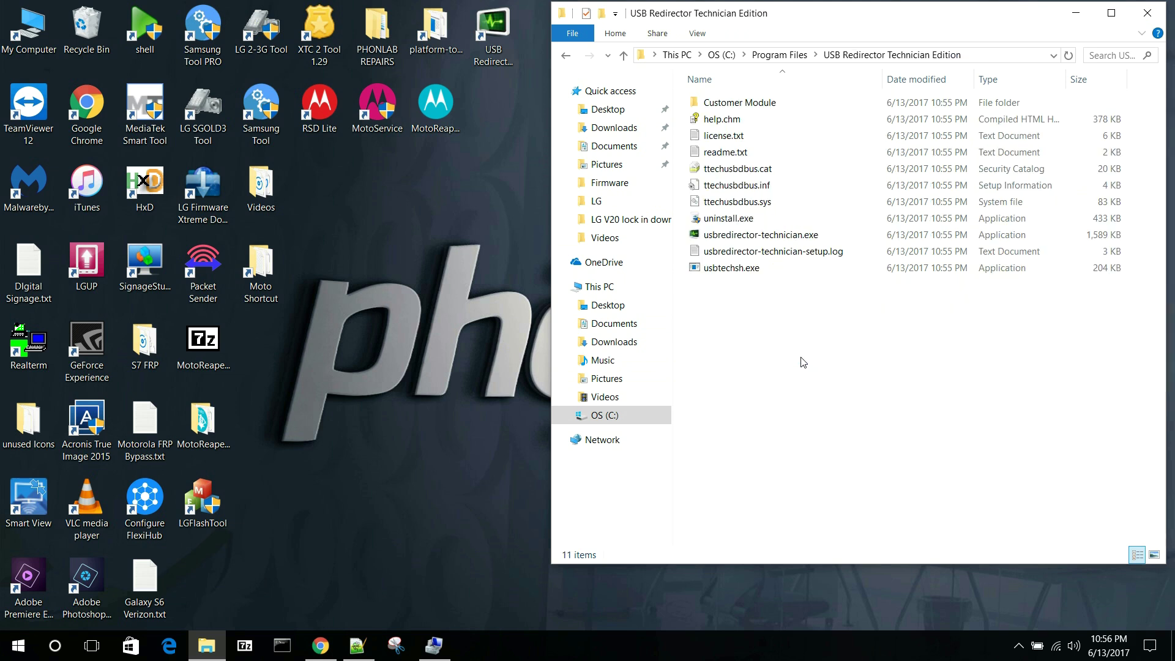
{"action": "double_click", "coordinate": [747, 105]}
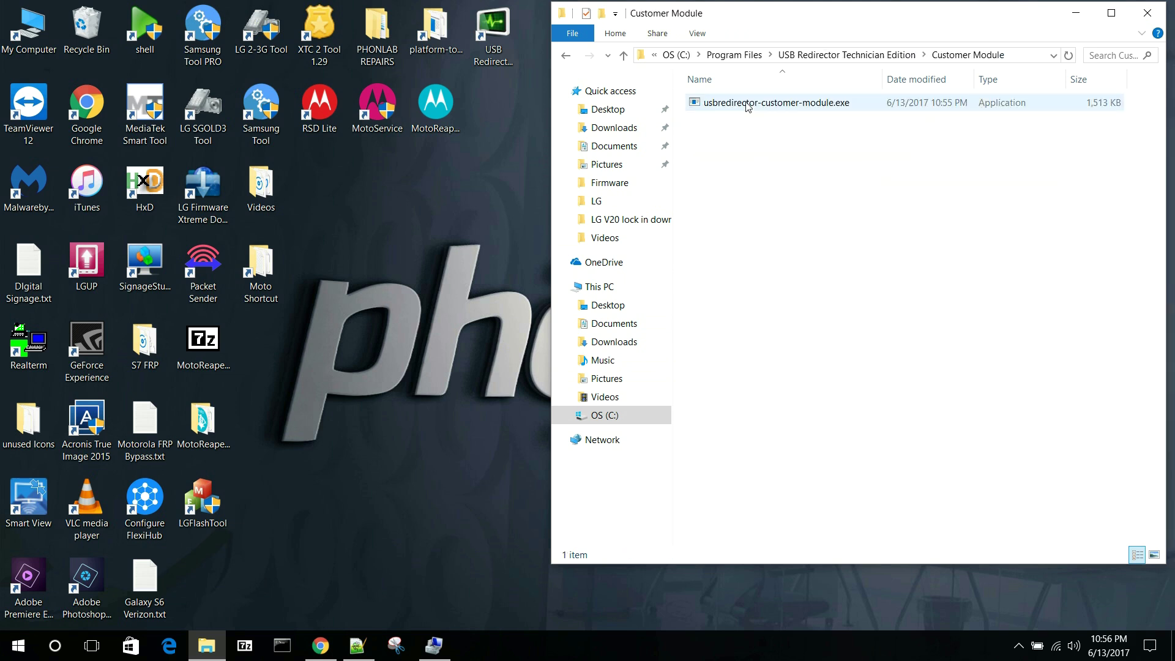
{"action": "left_click", "coordinate": [762, 106]}
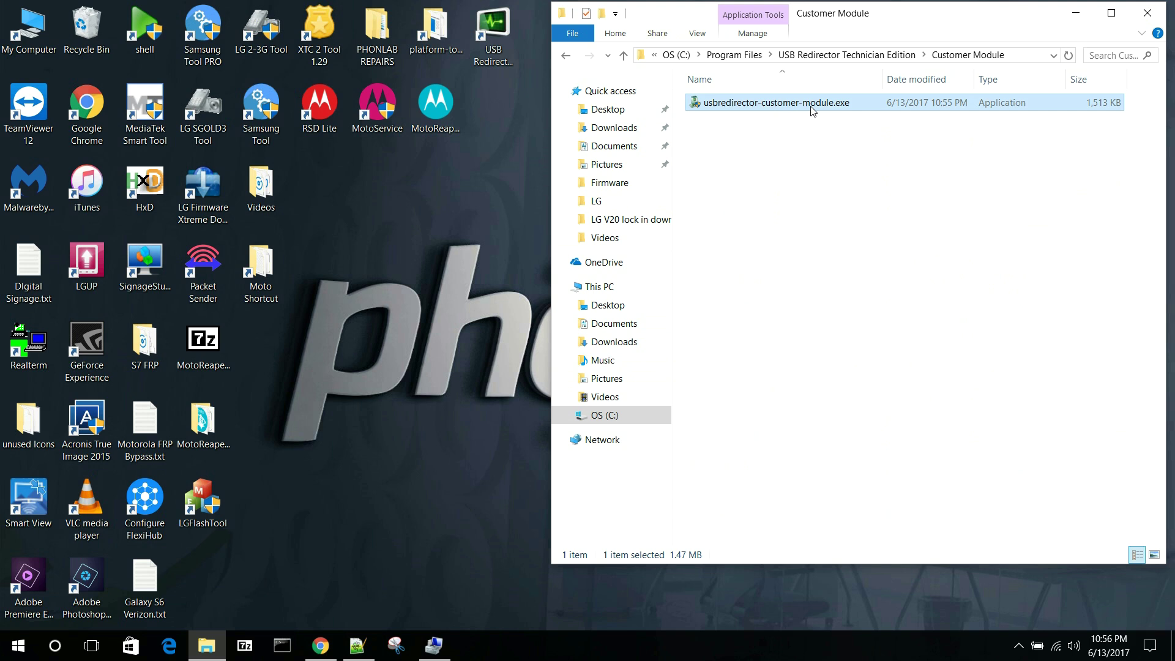
Step: Copy usbredirector-customer-module.exe and go back to the USB Redirector folder
{"action": "right_click", "coordinate": [787, 110]}
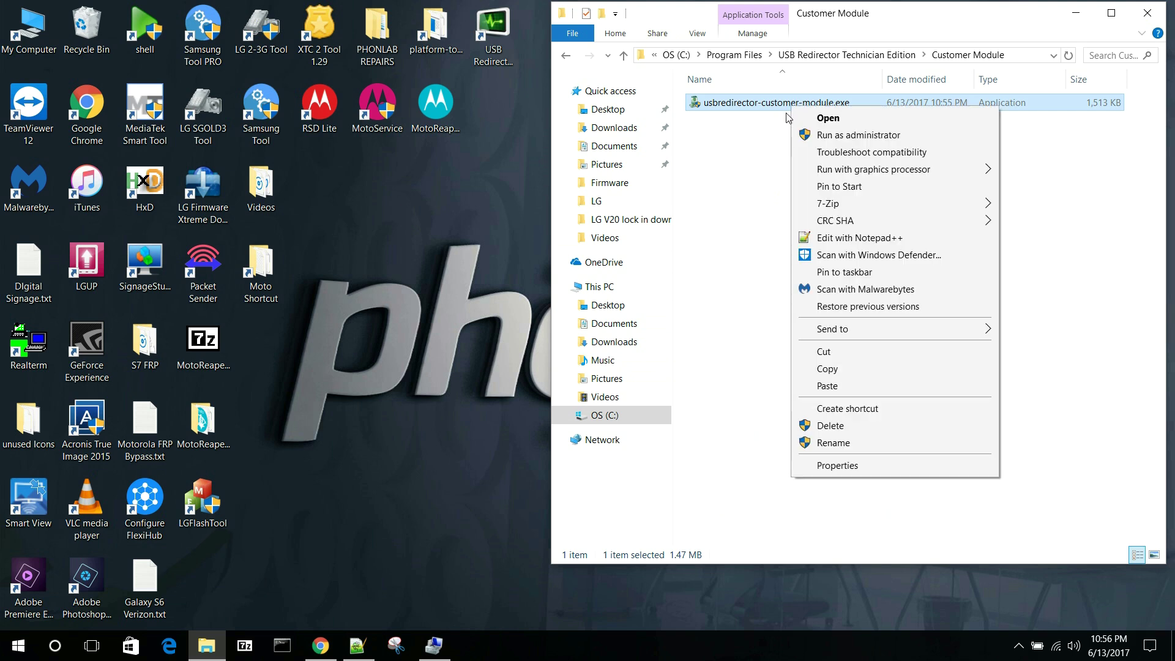
{"action": "left_click", "coordinate": [835, 371]}
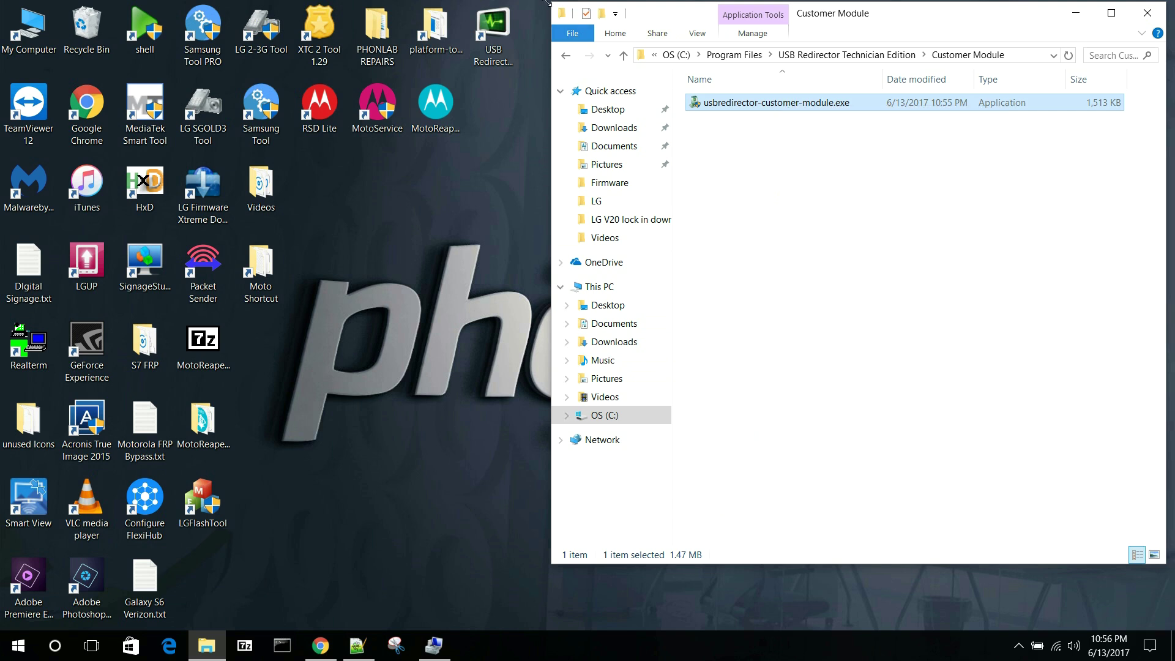
{"action": "left_click", "coordinate": [566, 57]}
{"action": "left_click", "coordinate": [565, 57]}
{"action": "left_click", "coordinate": [566, 57]}
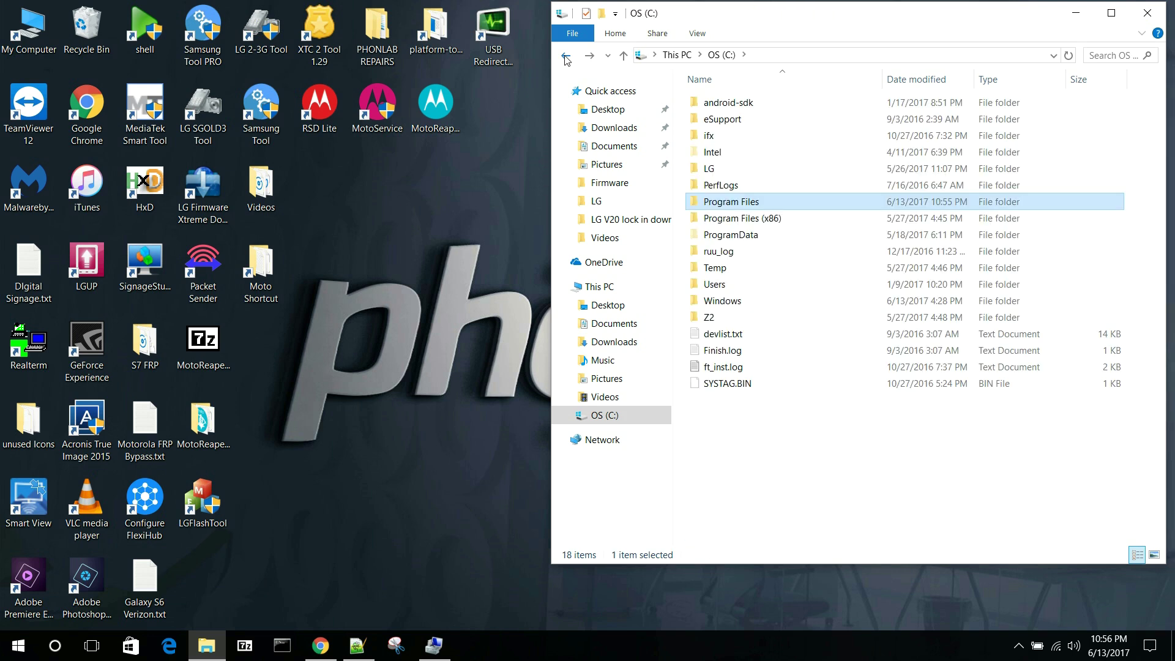
{"action": "left_click", "coordinate": [566, 57]}
{"action": "left_click", "coordinate": [566, 57]}
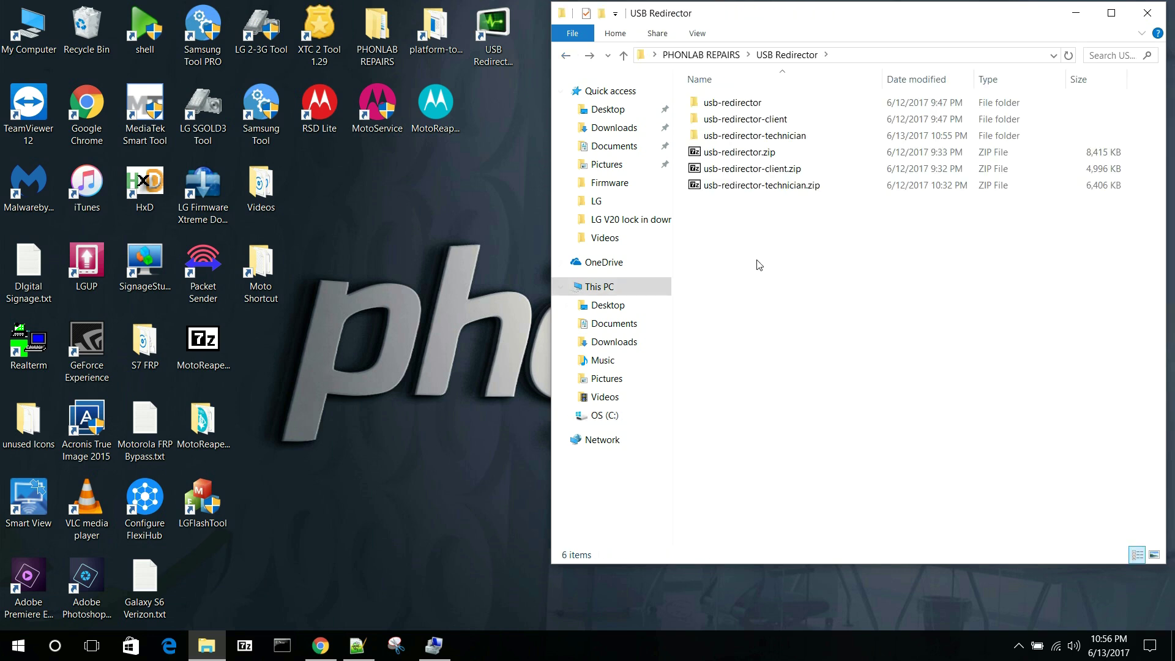
Step: Paste the exe into usb-redirector-technician, then launch it and bring up its actions
{"action": "right_click", "coordinate": [720, 236]}
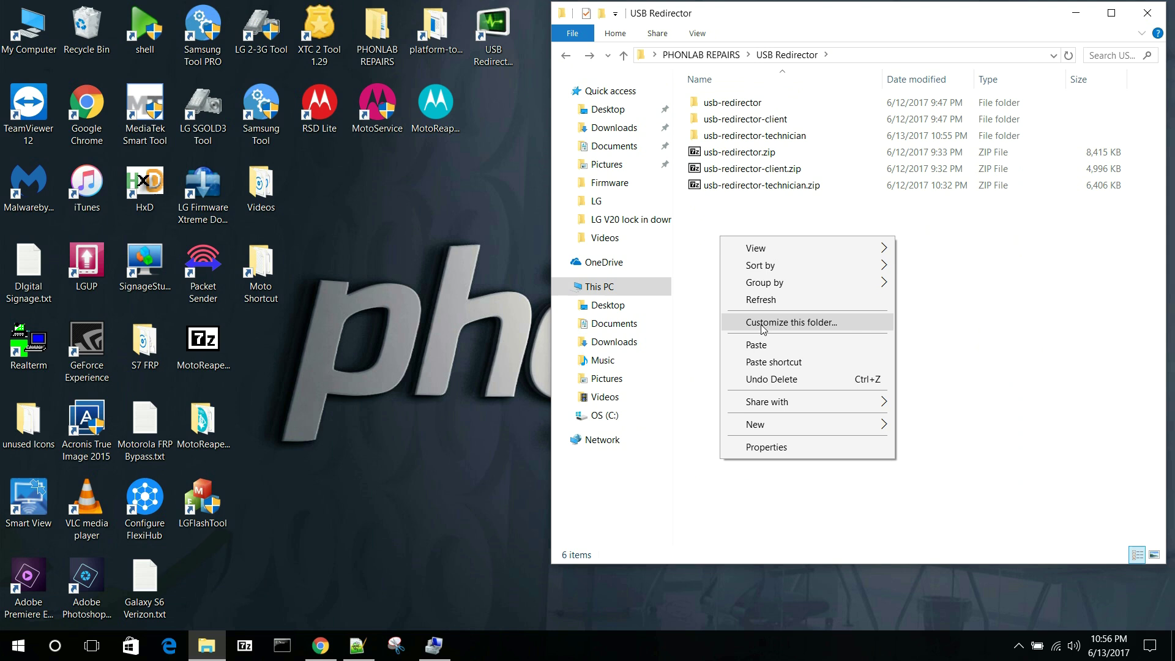
{"action": "double_click", "coordinate": [742, 138]}
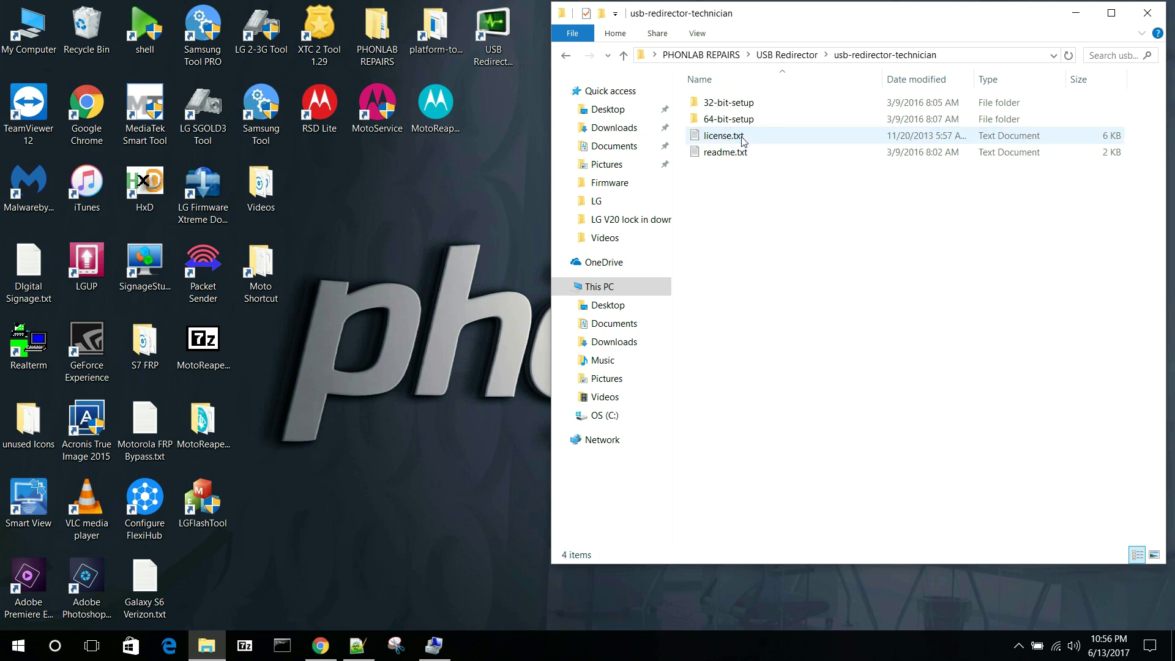
{"action": "right_click", "coordinate": [742, 230]}
{"action": "left_click", "coordinate": [759, 338]}
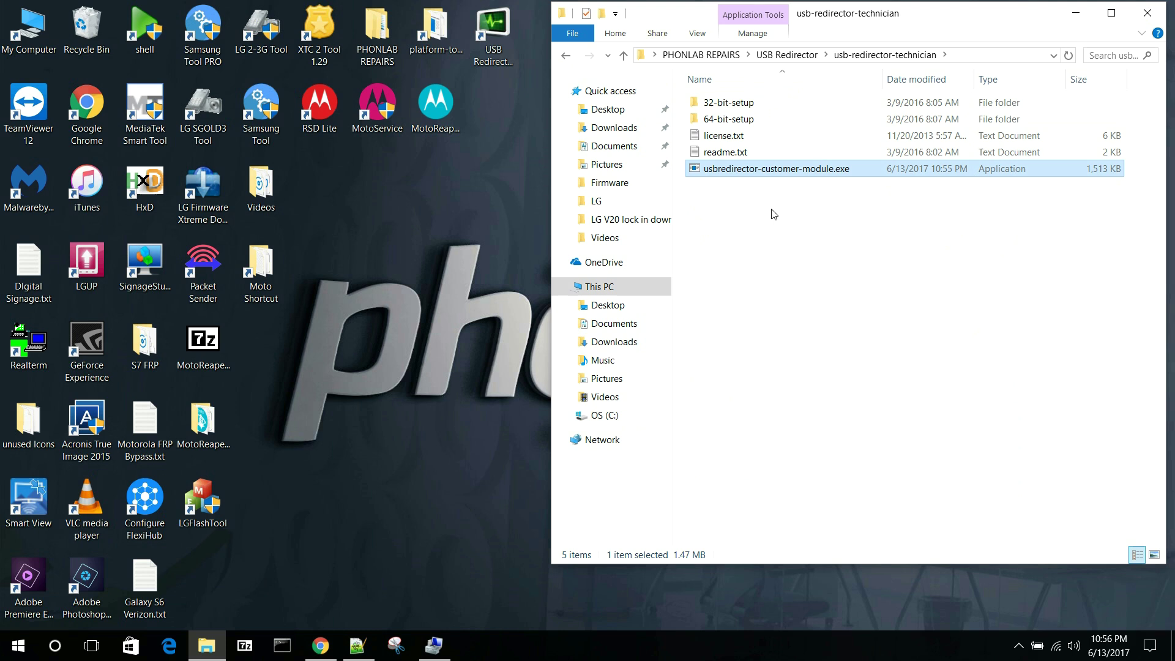
{"action": "double_click", "coordinate": [796, 169]}
{"action": "right_click", "coordinate": [796, 168]}
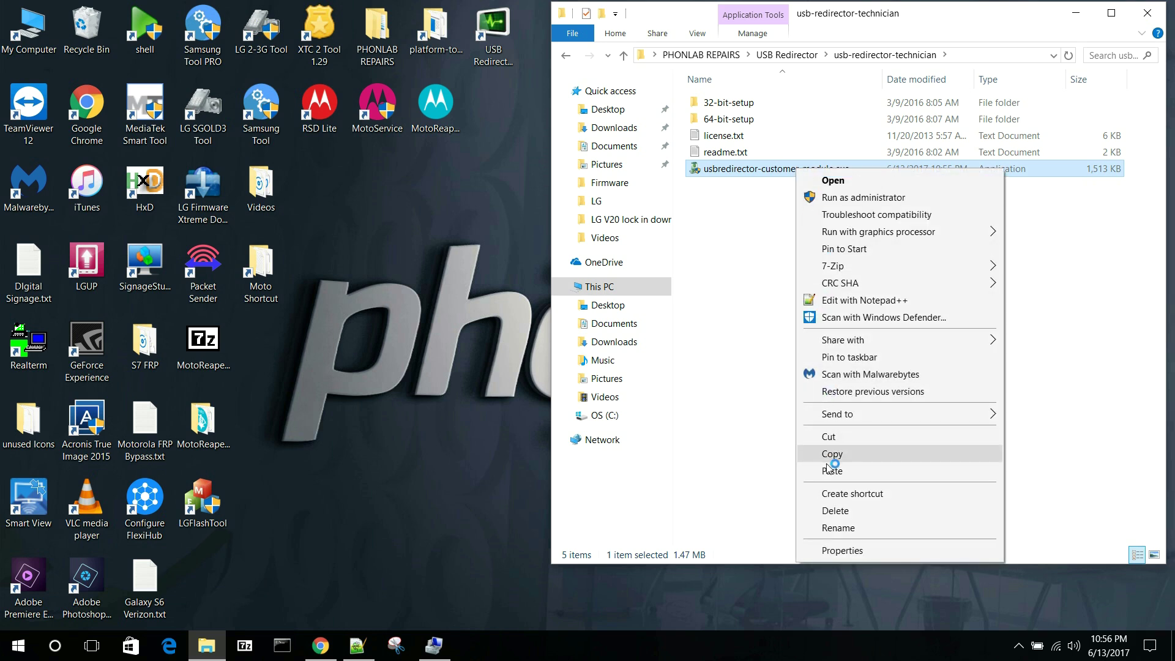
Step: Replace 'usbredirector' with 'Phonlab' in the exe name, giving Phonlab-customer-module.exe
{"action": "left_click", "coordinate": [843, 528]}
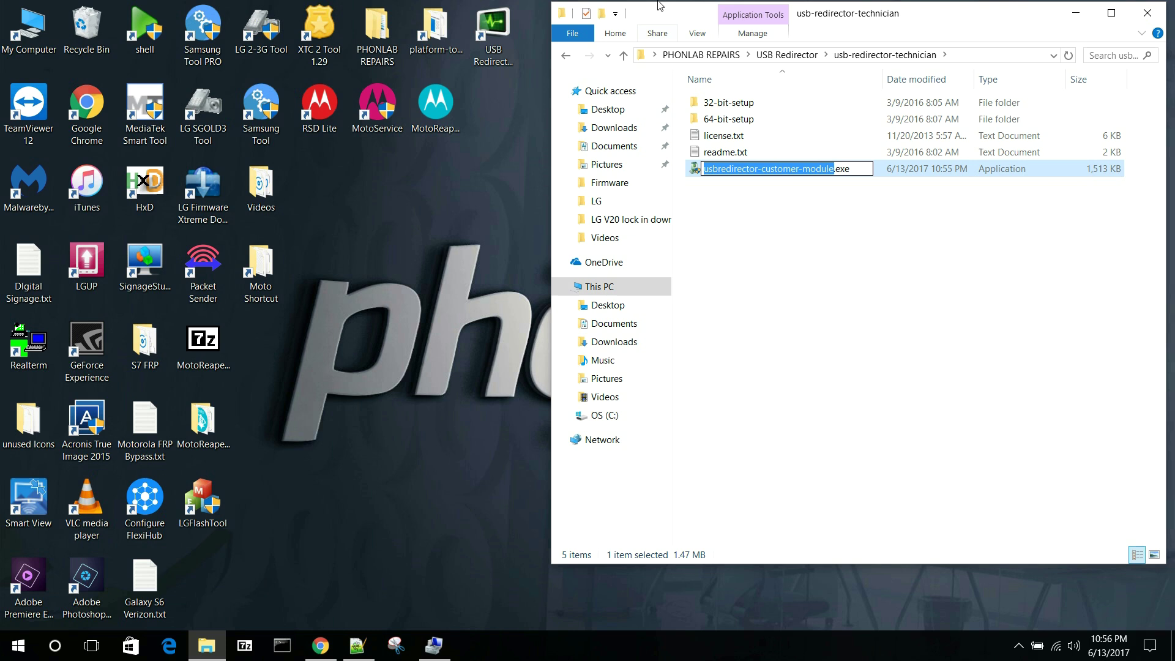
{"action": "left_click", "coordinate": [755, 170]}
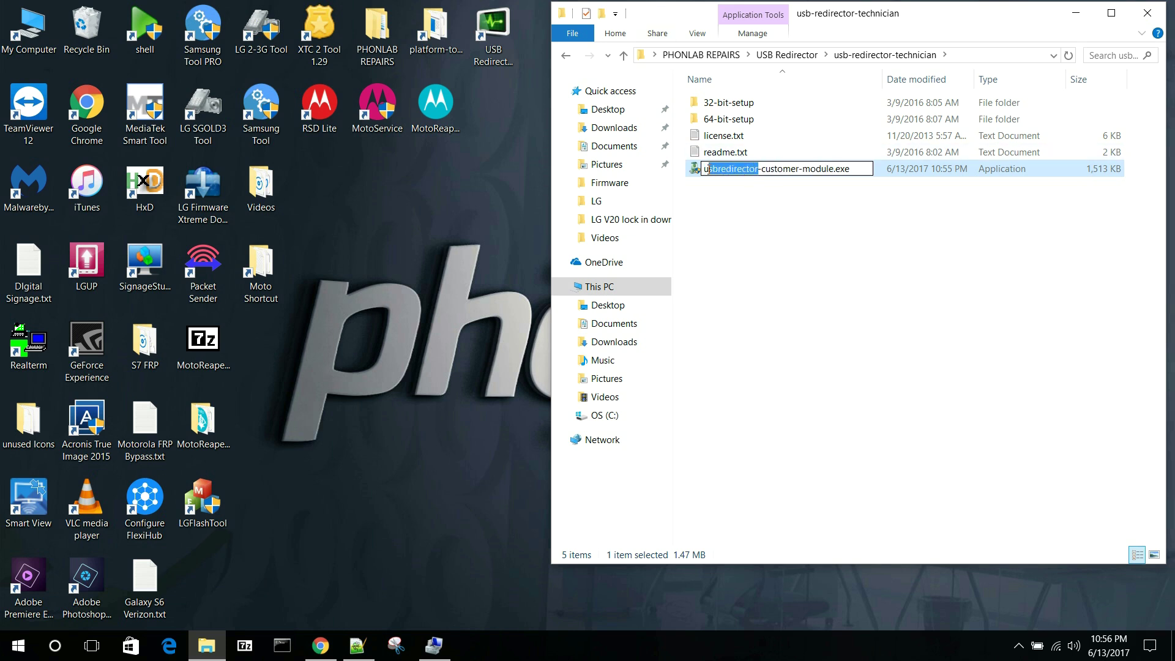
{"action": "left_click_drag", "start_coordinate": [707, 170], "coordinate": [703, 170]}
{"action": "type", "text": "Phonlab"}
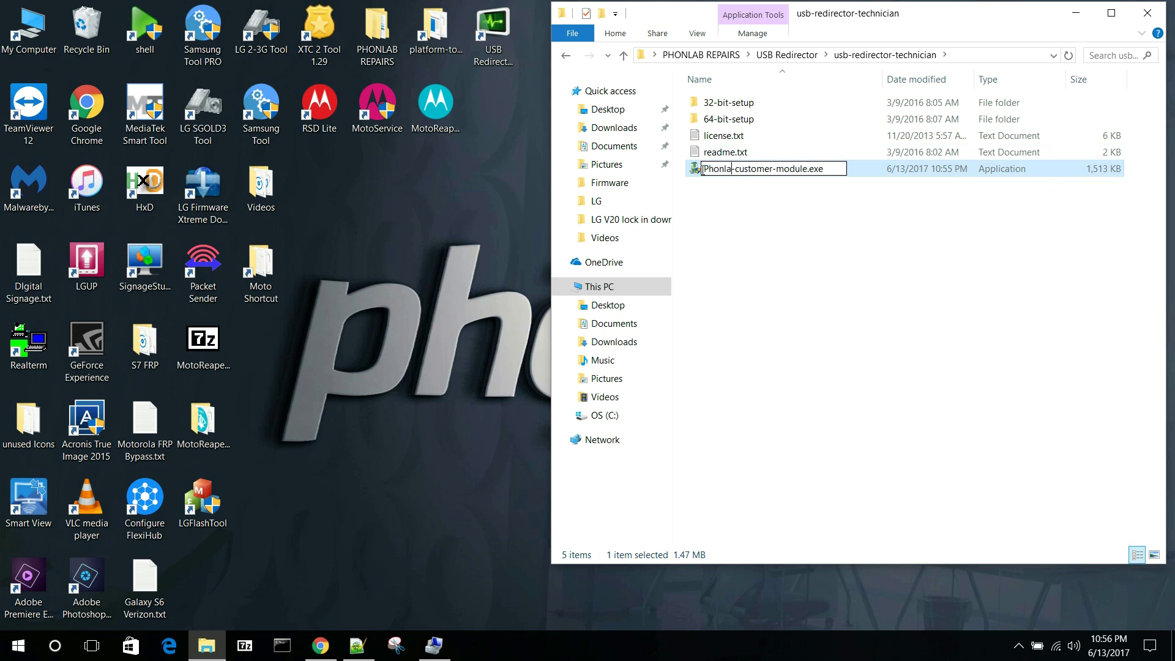
{"action": "left_click", "coordinate": [771, 232]}
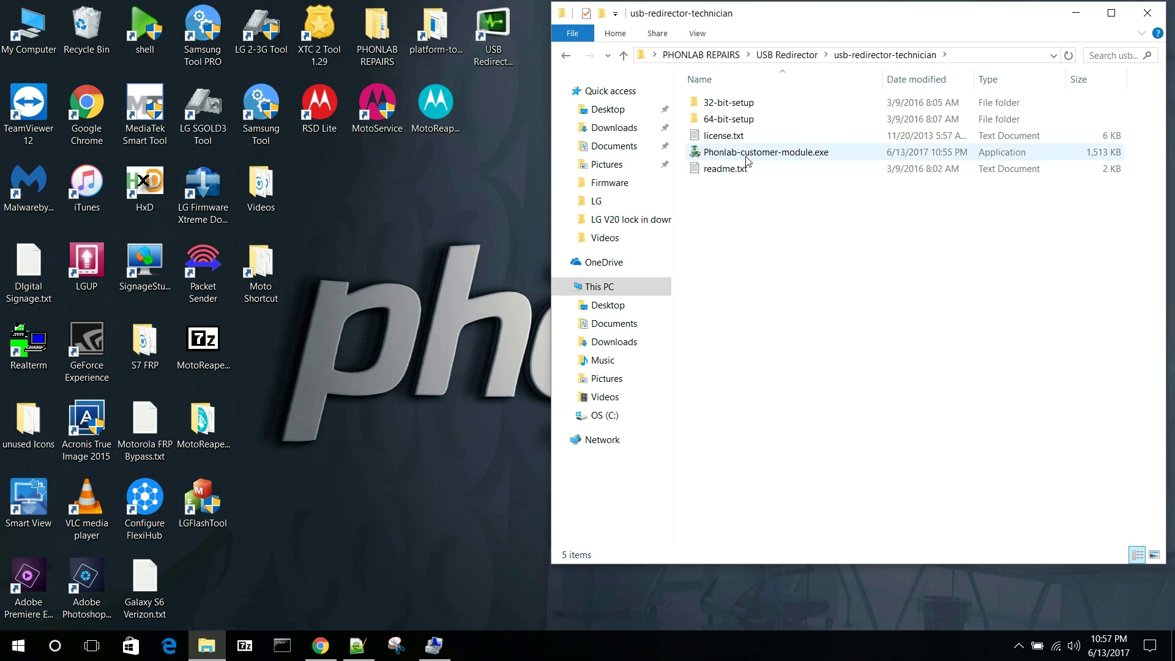
{"action": "mouse_move", "coordinate": [747, 161]}
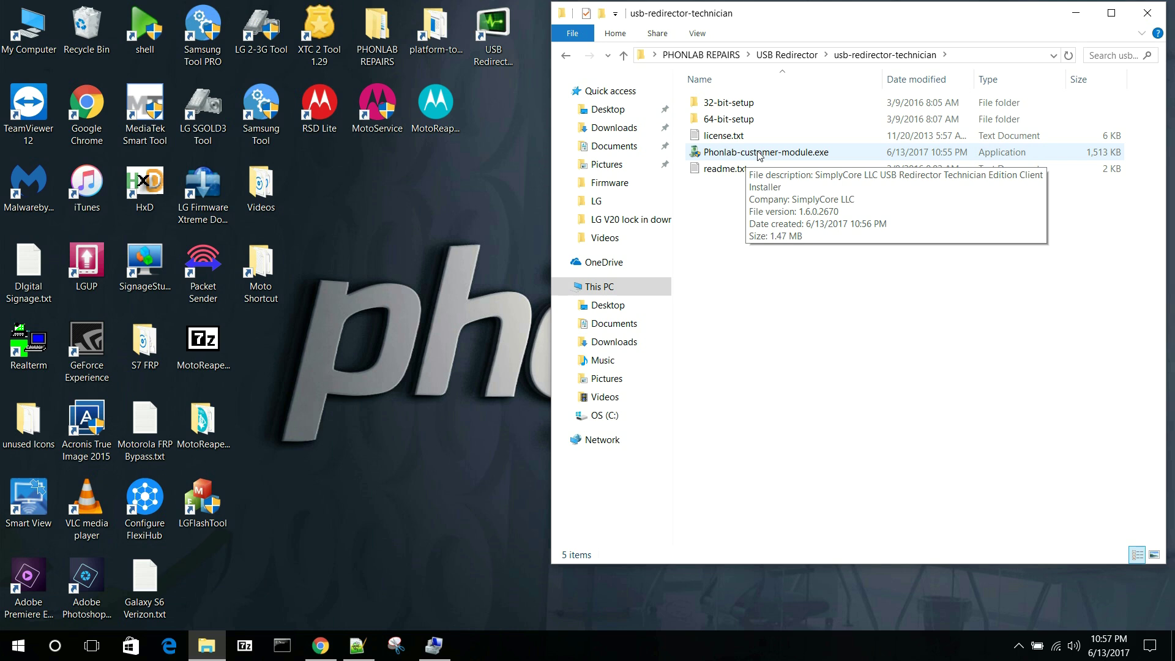
{"action": "left_click", "coordinate": [744, 159]}
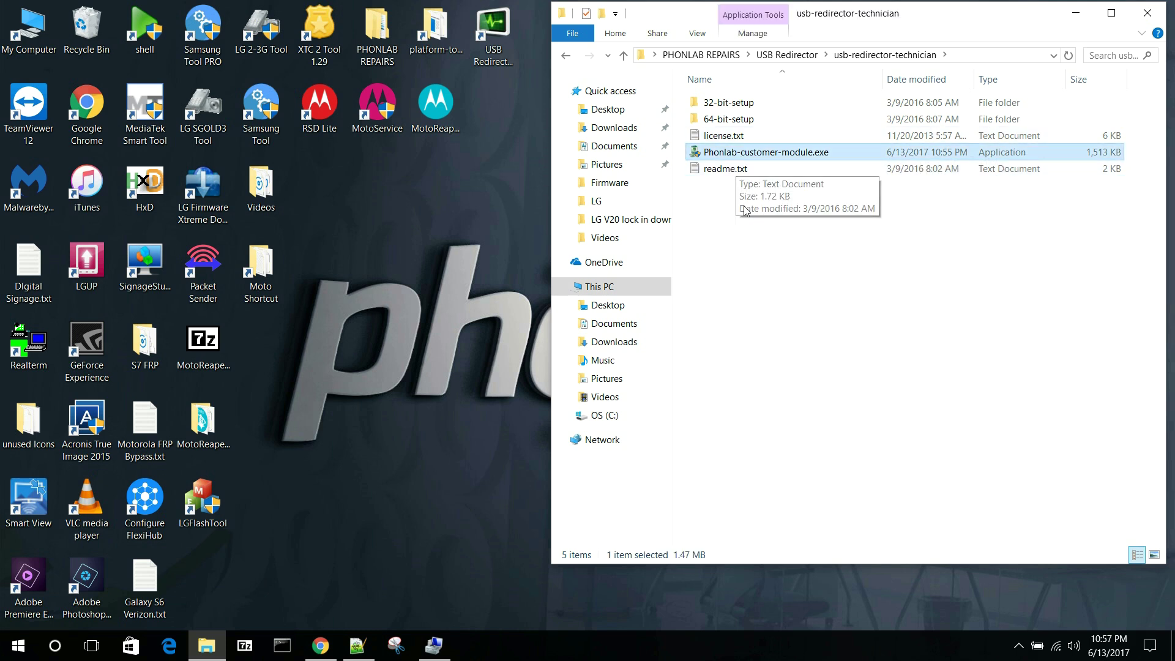
{"action": "mouse_move", "coordinate": [725, 156]}
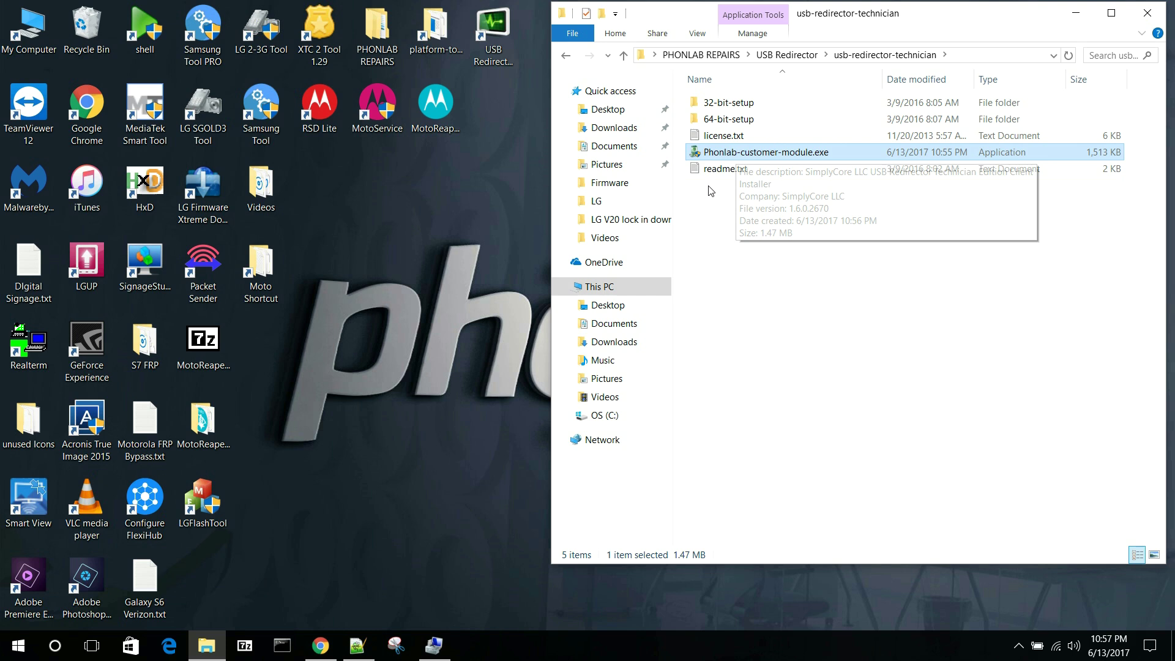
{"action": "double_click", "coordinate": [769, 154]}
{"action": "key", "text": "shift+F10"}
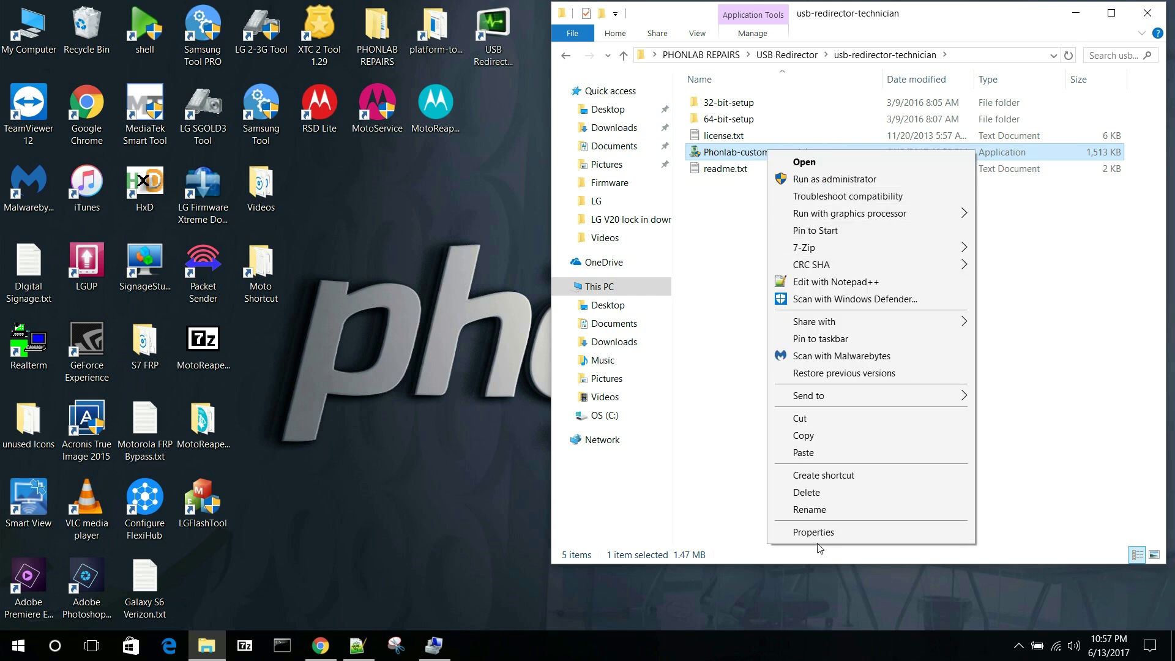
{"action": "key", "text": "Escape"}
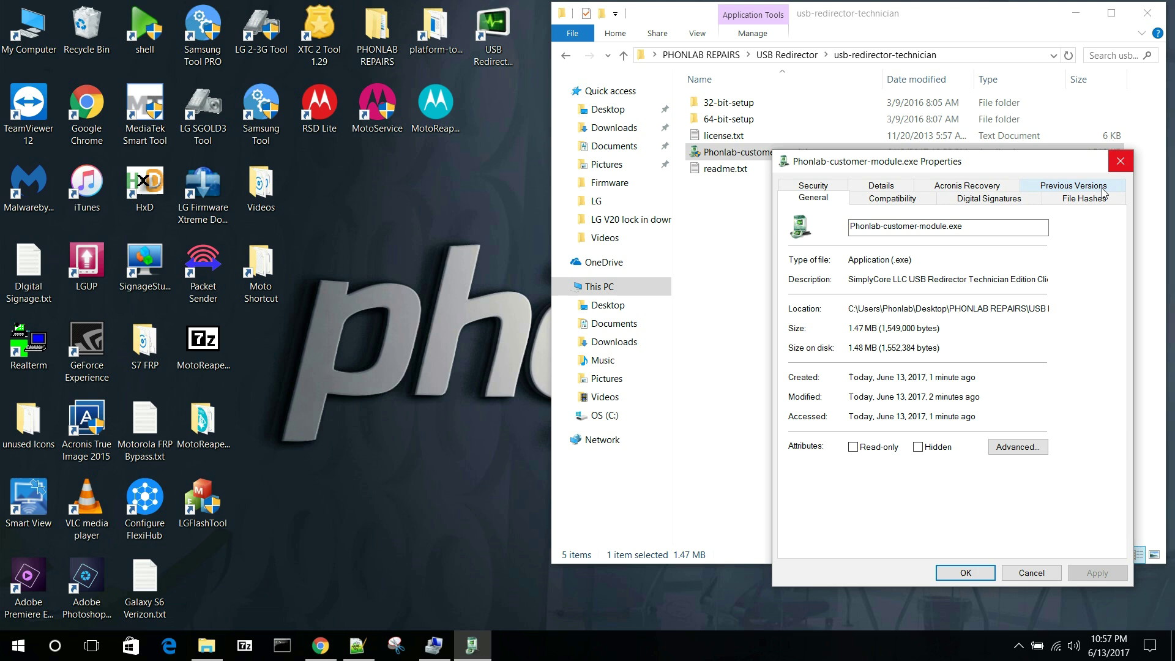
{"action": "left_click", "coordinate": [1121, 160]}
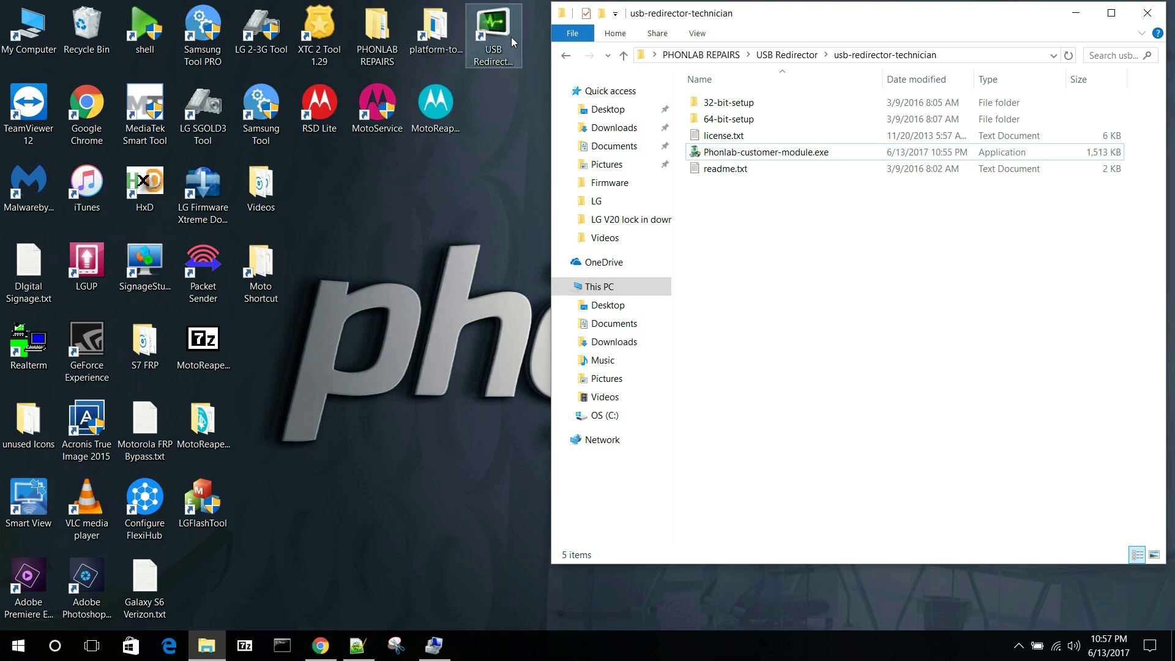
Step: Launch USB Redirector Technician Edition from the desktop icon and choose Continue Evaluation
{"action": "left_click", "coordinate": [1081, 17]}
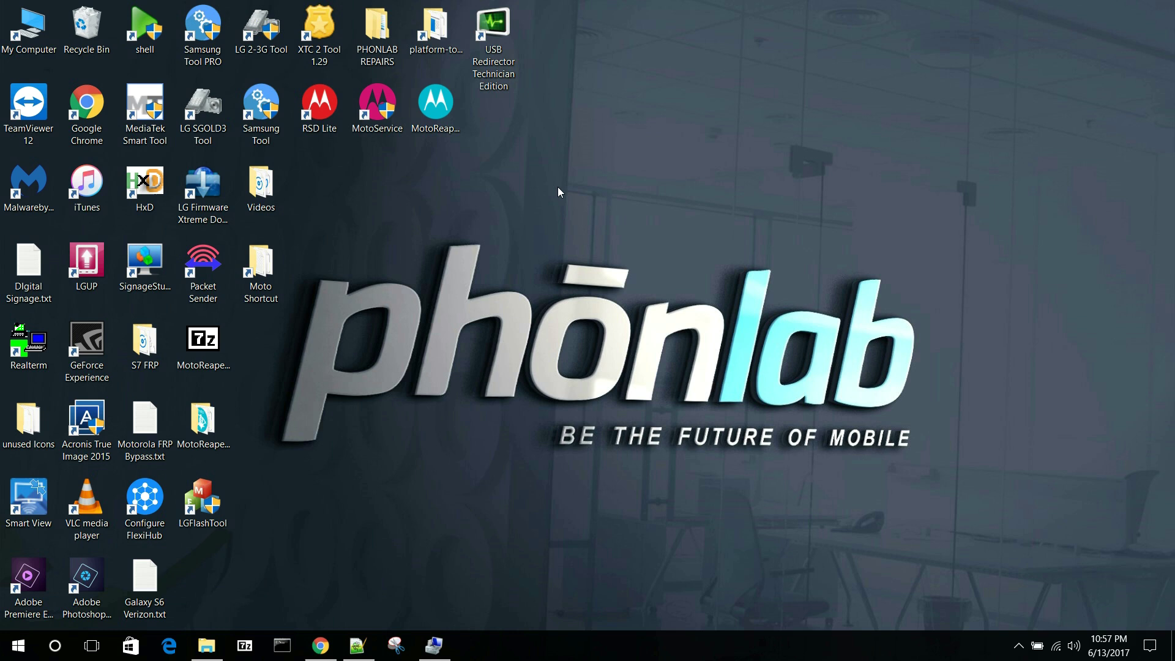
{"action": "double_click", "coordinate": [493, 28]}
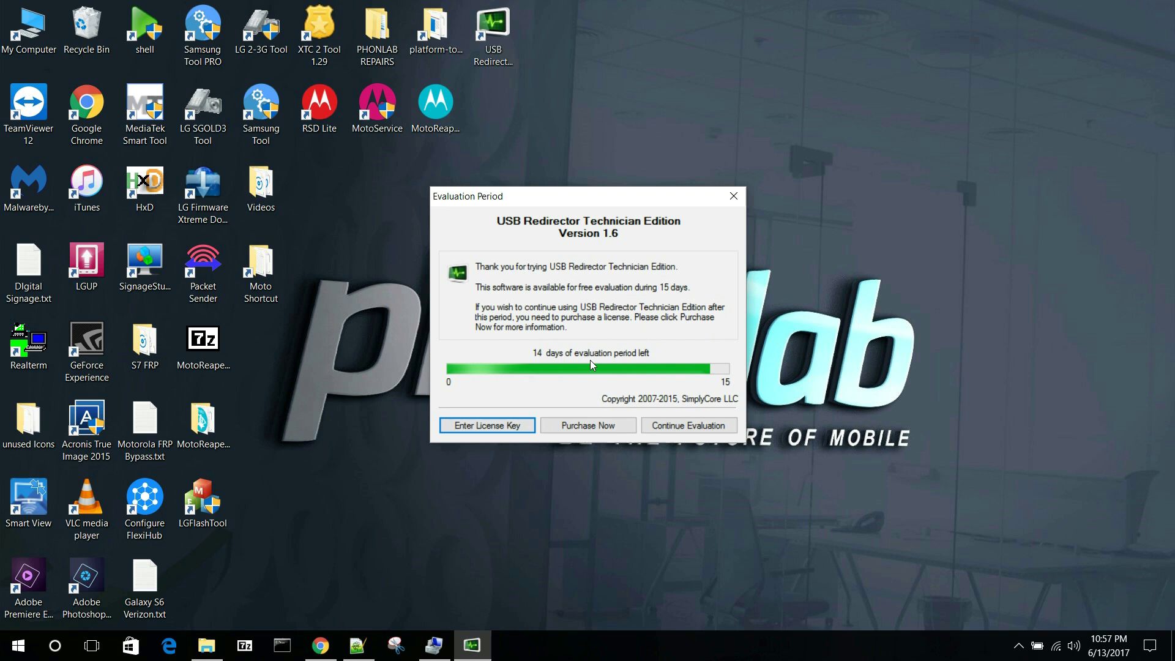
{"action": "left_click", "coordinate": [686, 427]}
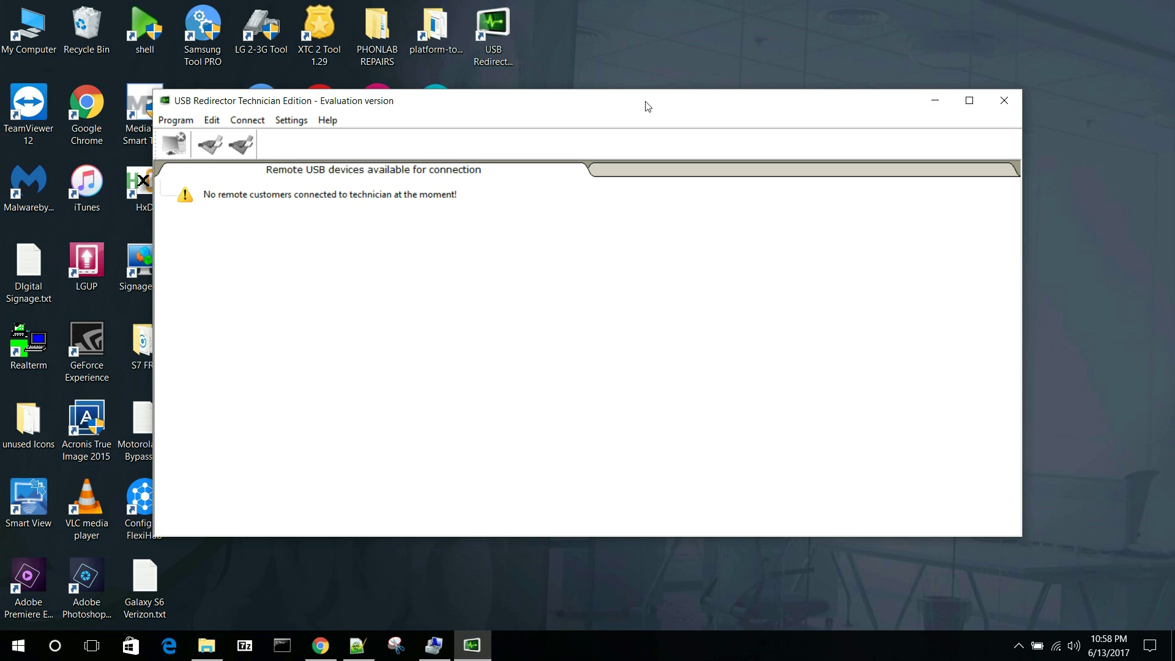
Step: Drag the USB Redirector main window up to the top right of the screen
{"action": "left_click_drag", "start_coordinate": [645, 104], "coordinate": [786, 28]}
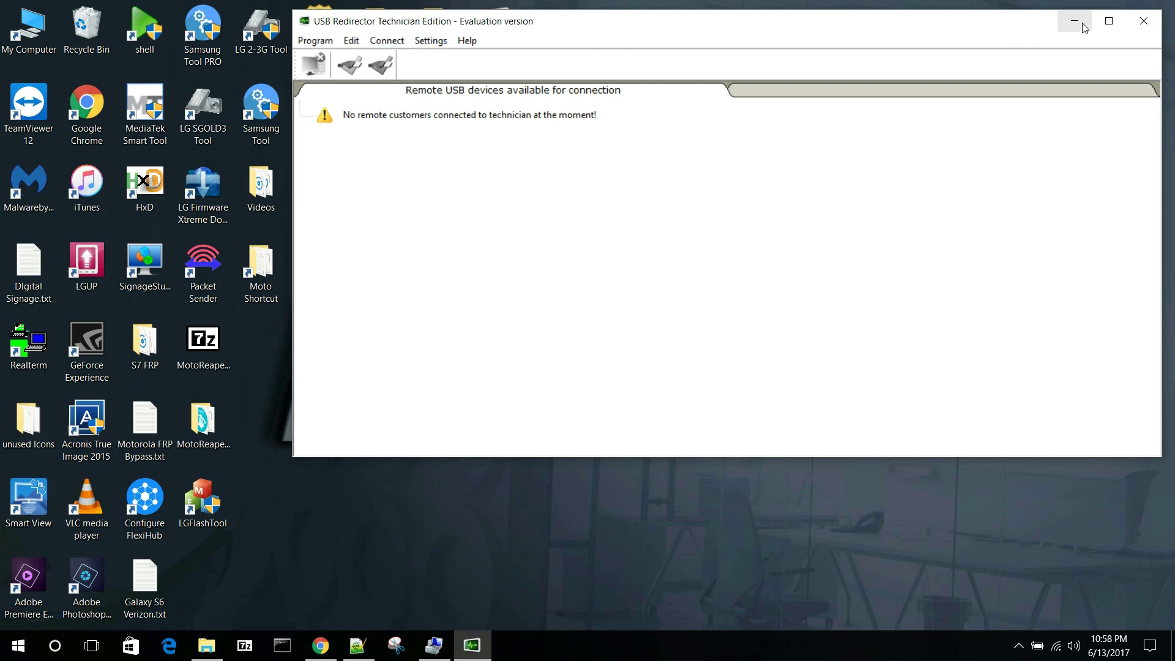
Step: Close USB Redirector Technician Edition and click the empty desktop wallpaper
{"action": "left_click", "coordinate": [1143, 21]}
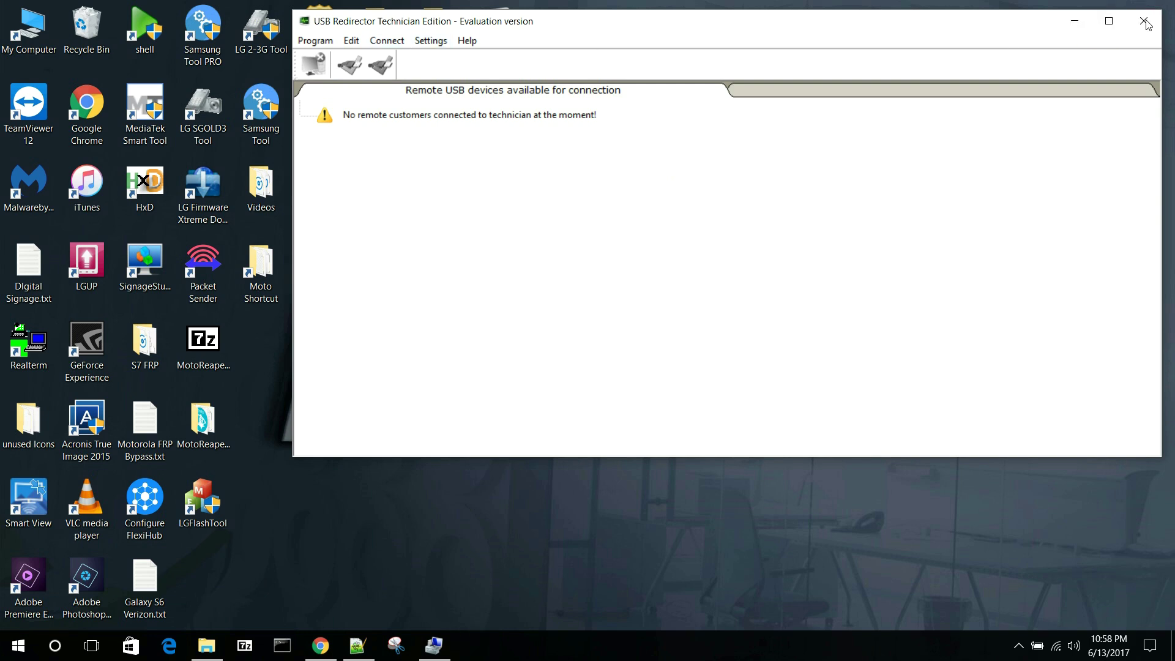
{"action": "left_click", "coordinate": [693, 163]}
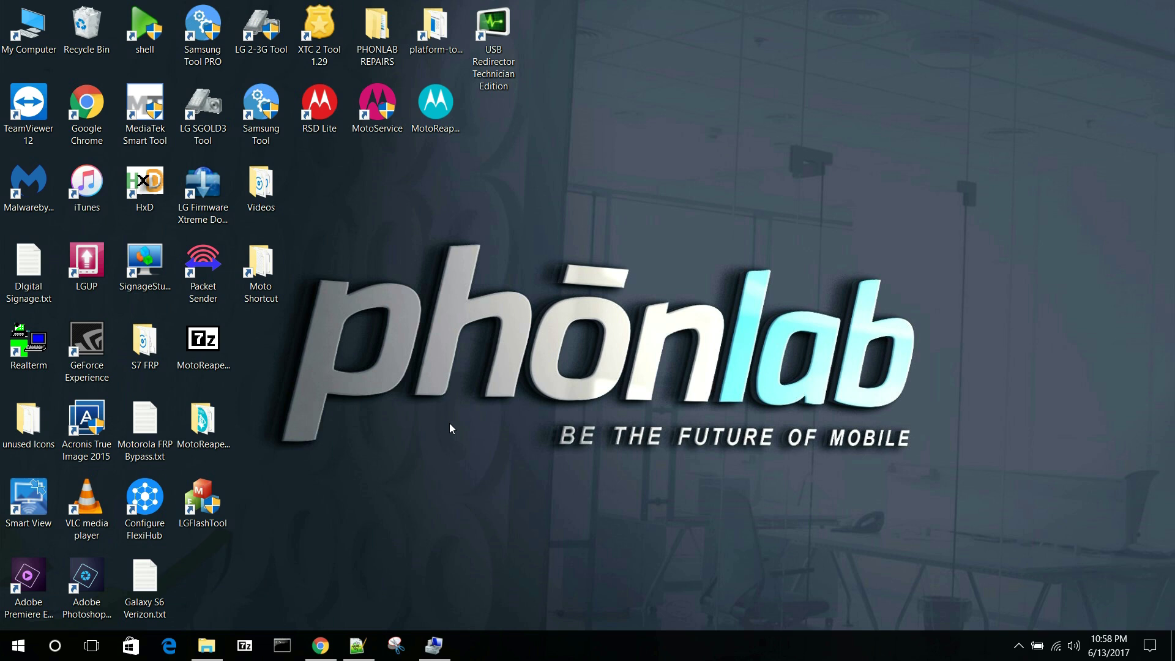
{"action": "left_click_drag", "start_coordinate": [299, 230], "coordinate": [1080, 499]}
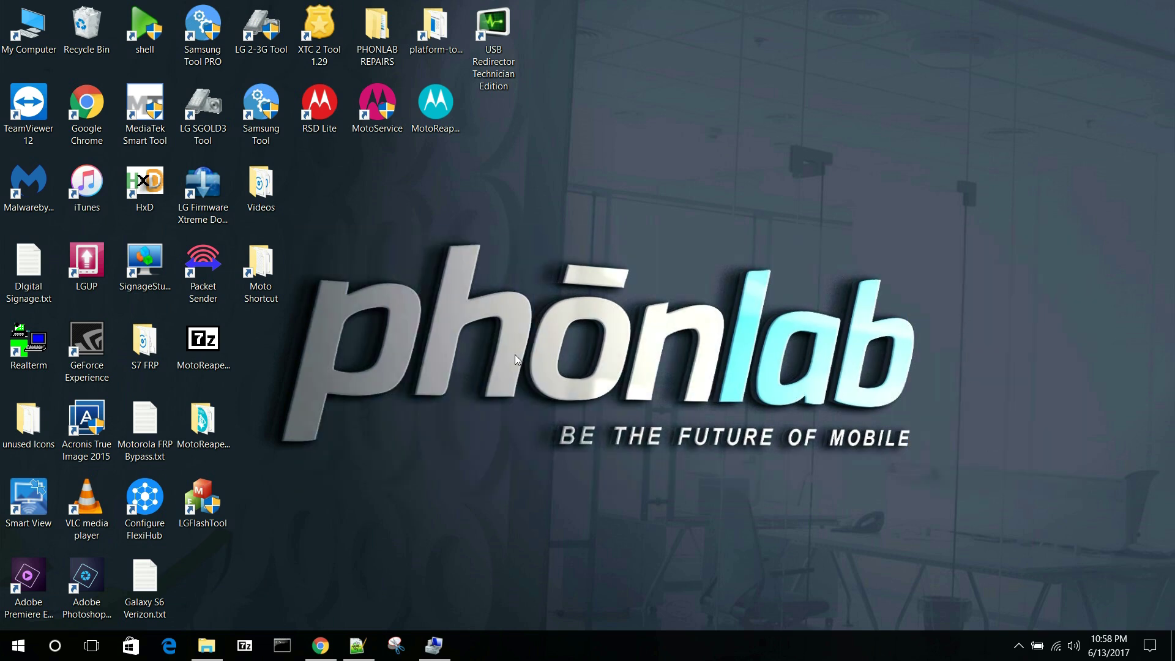